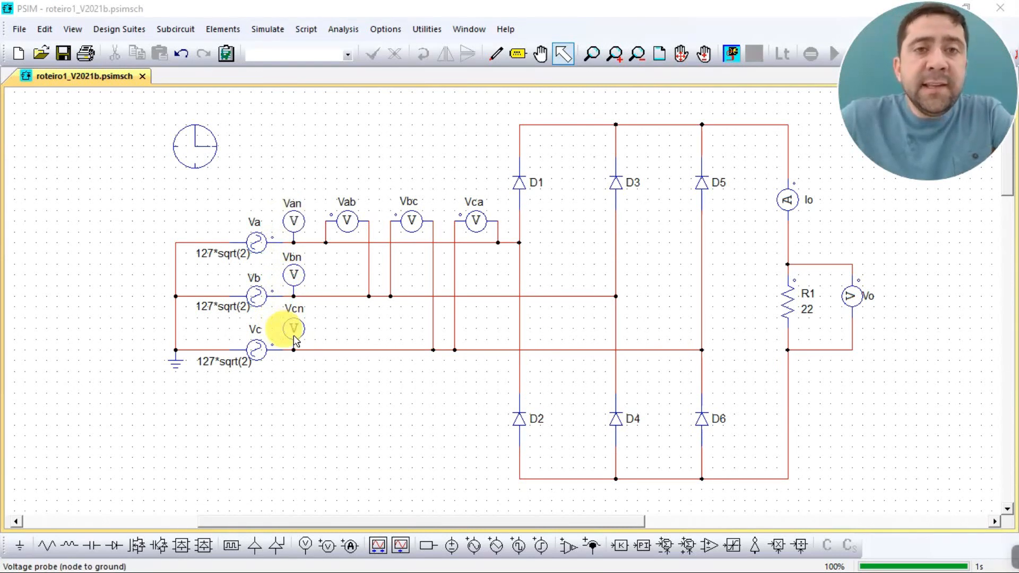
Run the simulation and plot the phase voltages Van, Vbn and Vcn in Simview, maximizing both the application and the graph
{"action": "key", "text": "ctrl+w"}
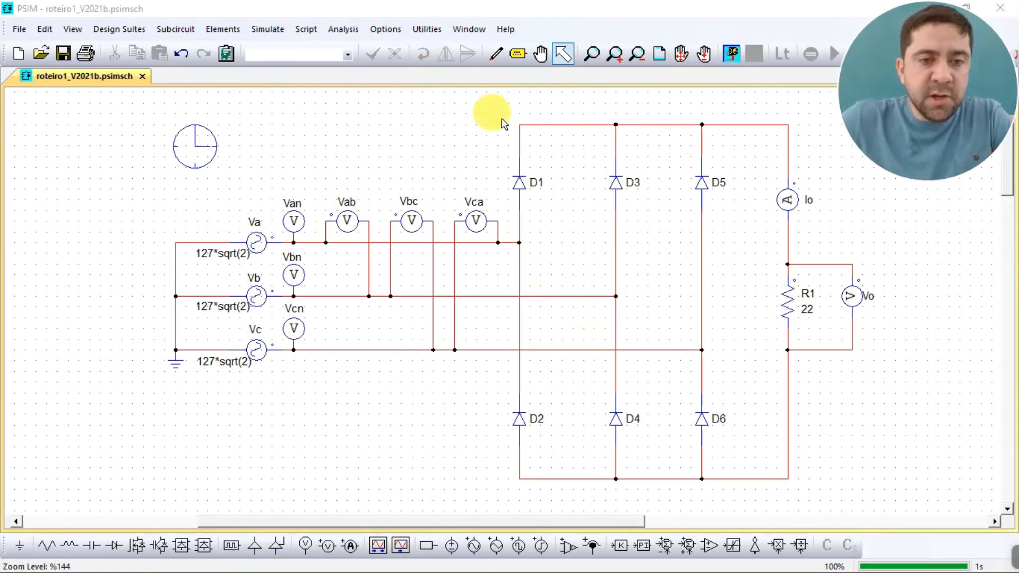
{"action": "left_click", "coordinate": [731, 55]}
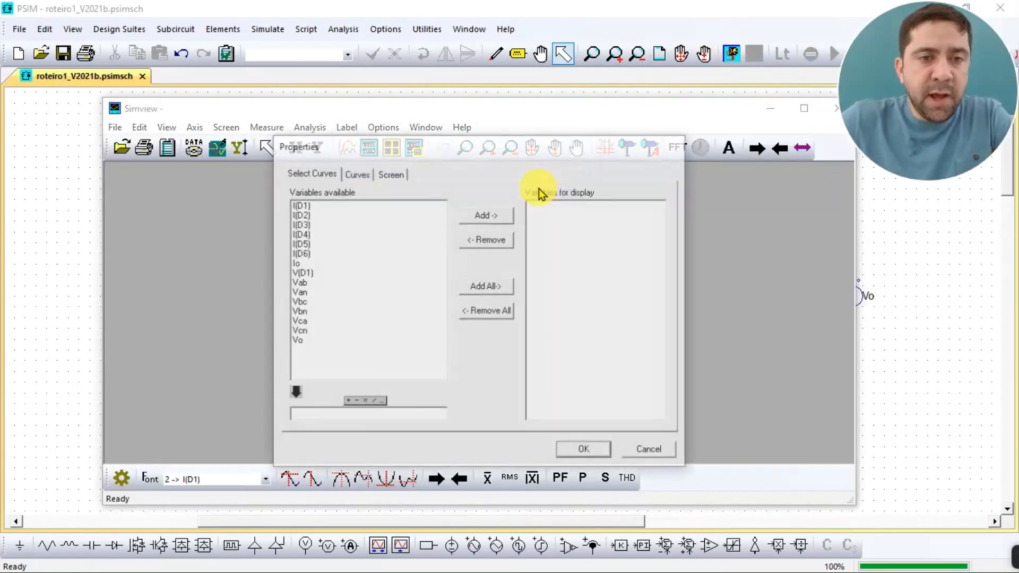
{"action": "left_click_drag", "start_coordinate": [462, 146], "coordinate": [446, 115]}
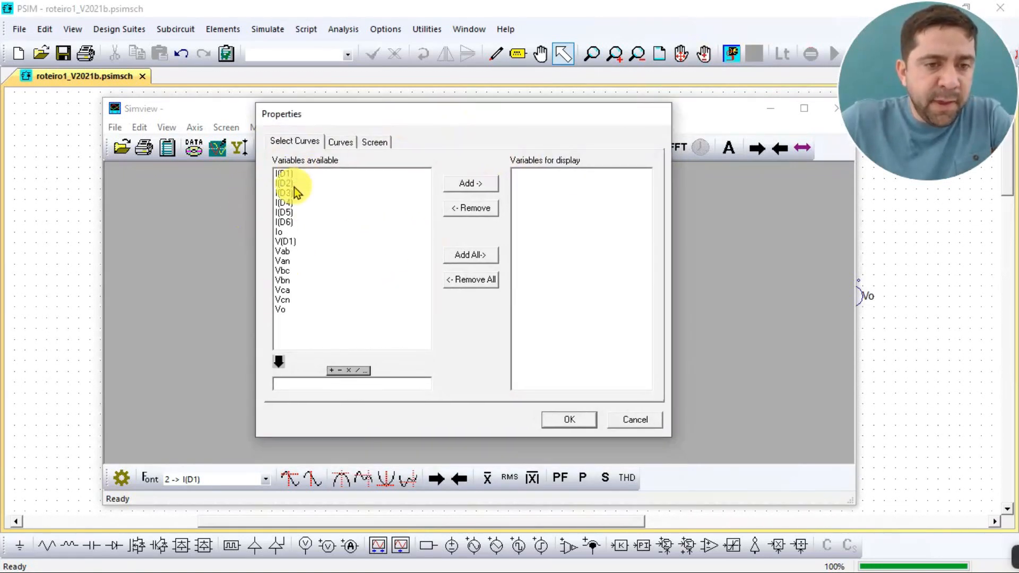
{"action": "left_click", "coordinate": [287, 261]}
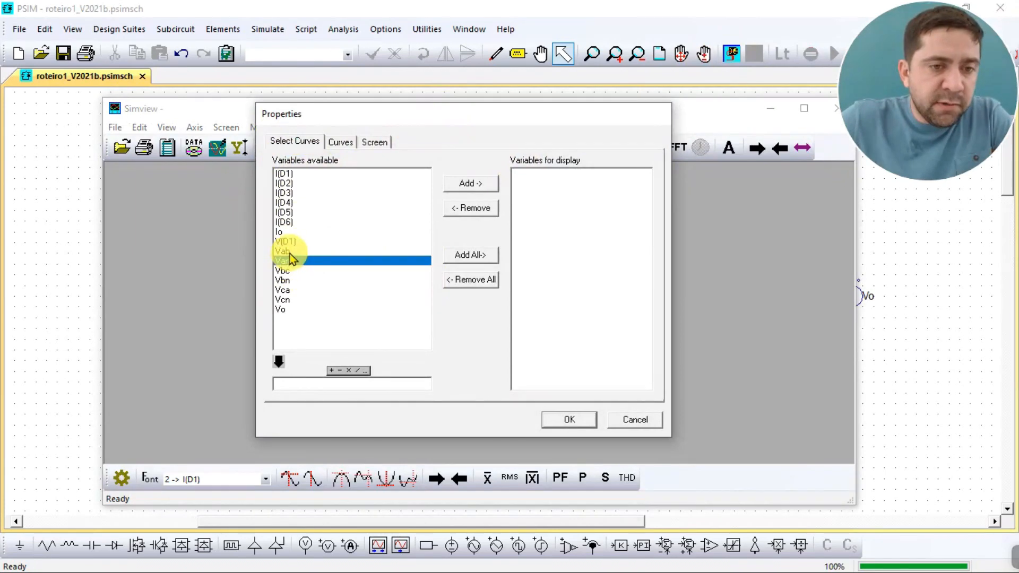
{"action": "left_click", "coordinate": [287, 280], "text": "ctrl"}
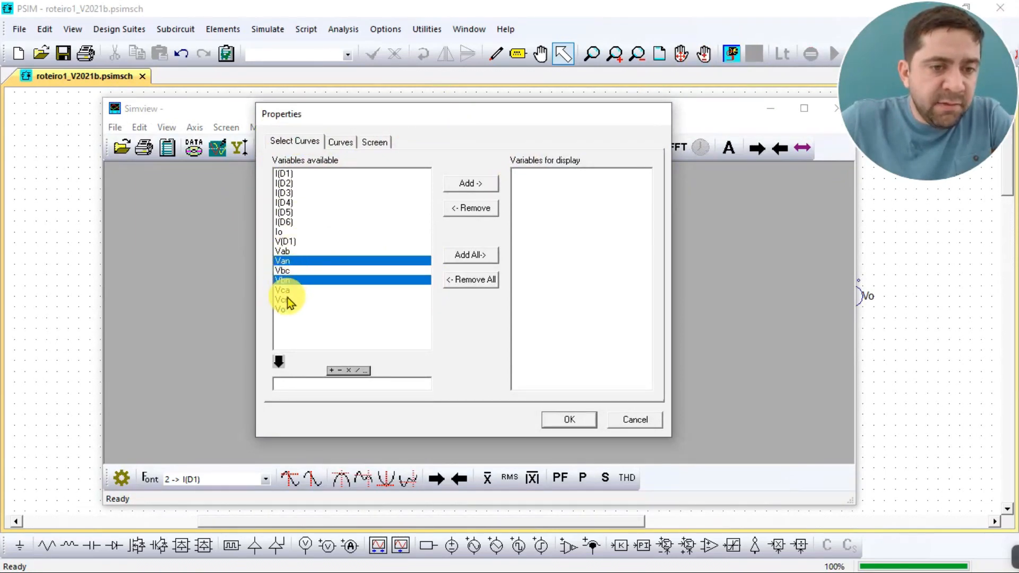
{"action": "left_click", "coordinate": [286, 300], "text": "ctrl"}
{"action": "left_click", "coordinate": [468, 184]}
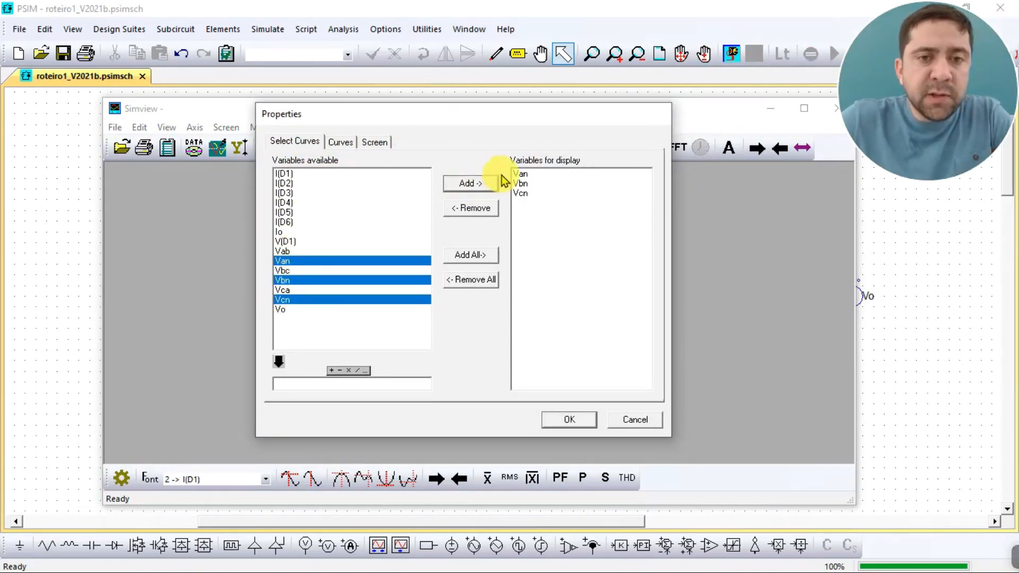
{"action": "left_click", "coordinate": [571, 421]}
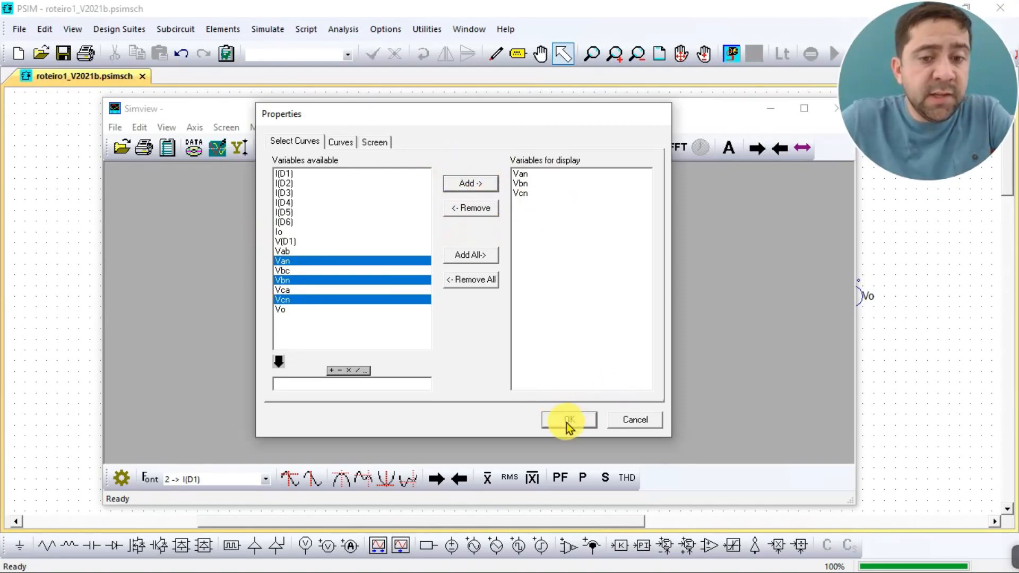
{"action": "double_click", "coordinate": [693, 109]}
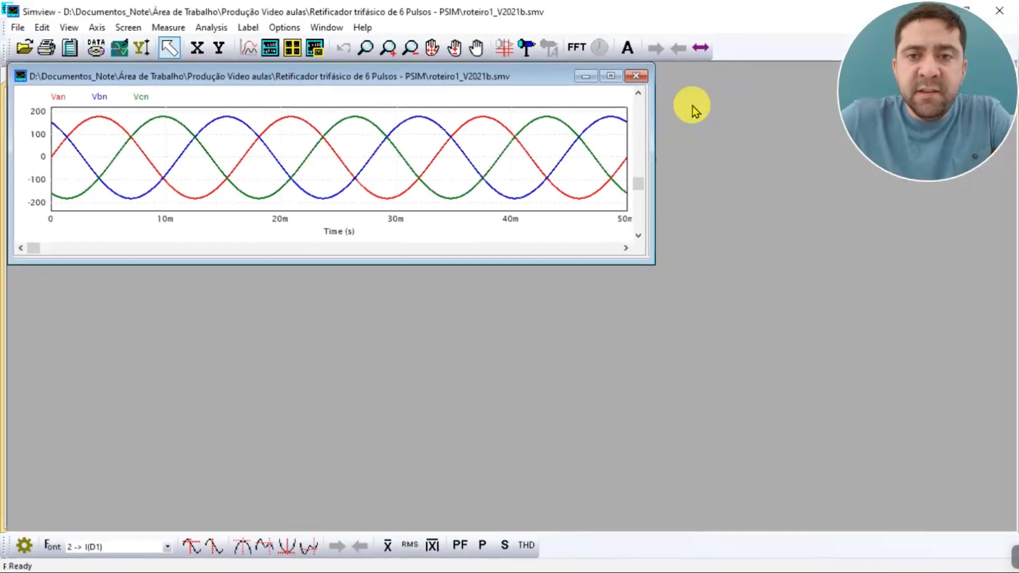
{"action": "left_click", "coordinate": [611, 76]}
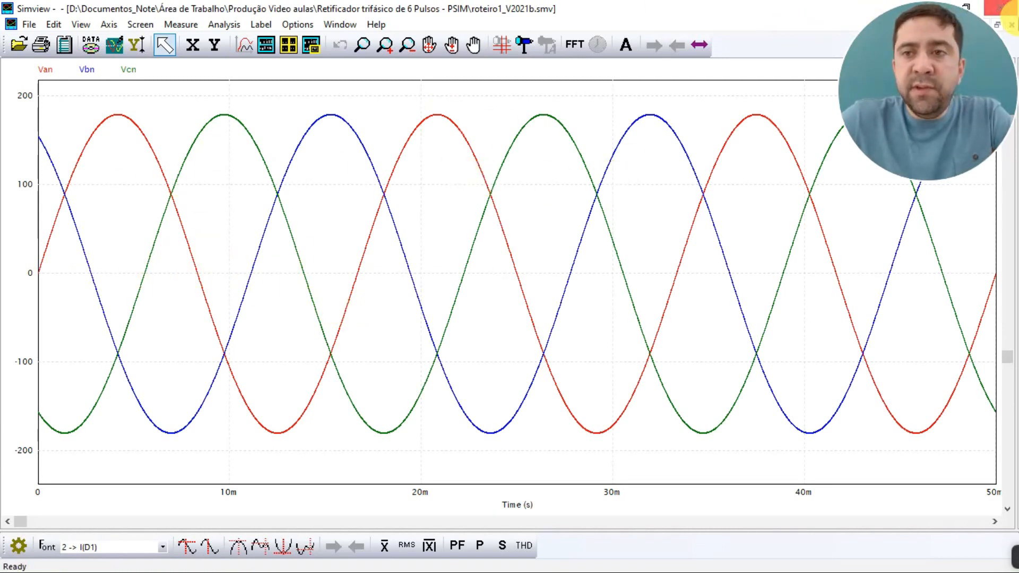
Close the phase-voltage plot, rerun the simulation from PSIM and plot the line voltages Vab, Vbc and Vca in a maximized graph
{"action": "left_click", "coordinate": [1011, 26]}
{"action": "key", "text": "alt+Tab"}
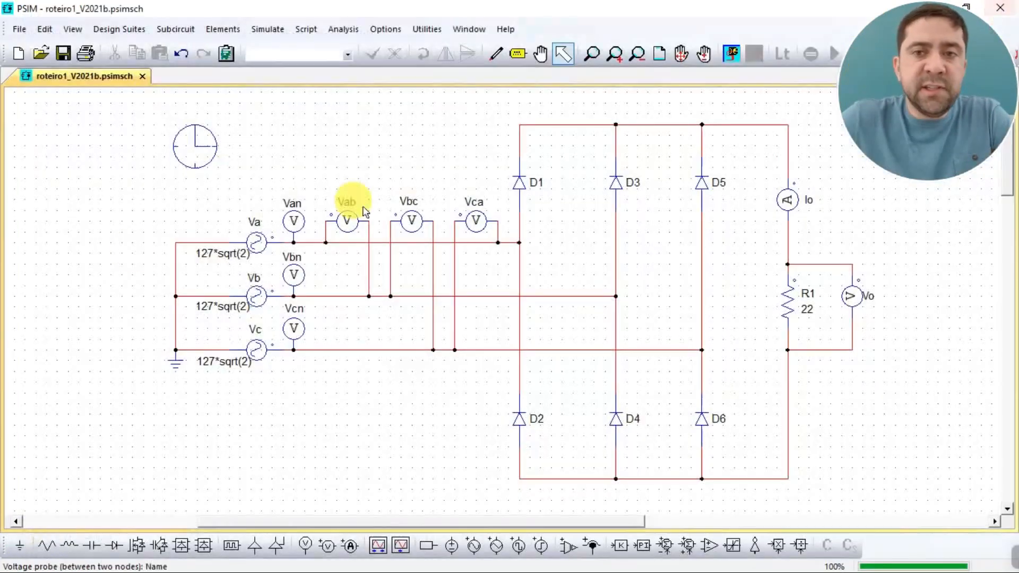
{"action": "left_click", "coordinate": [732, 54]}
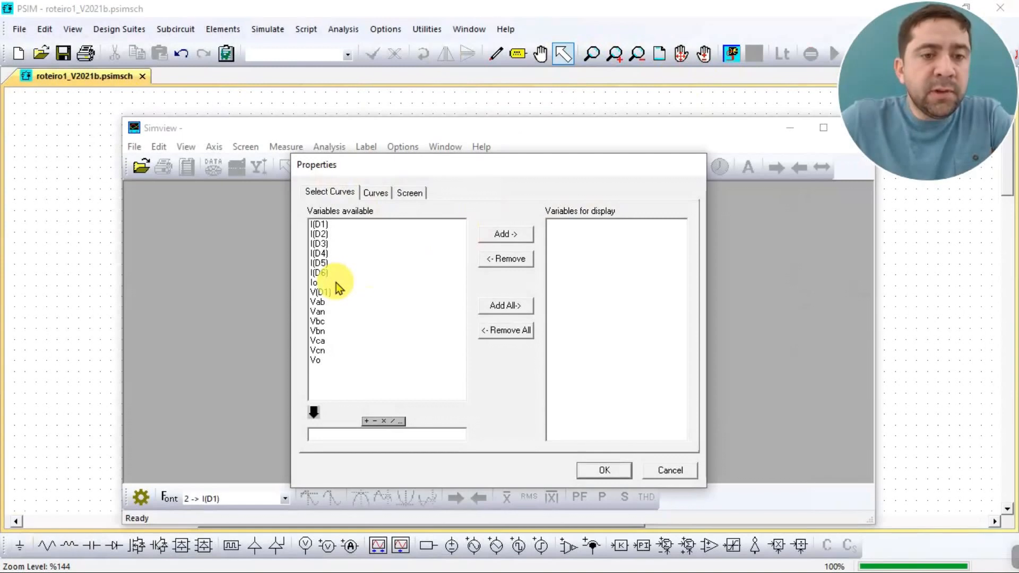
{"action": "left_click", "coordinate": [326, 302]}
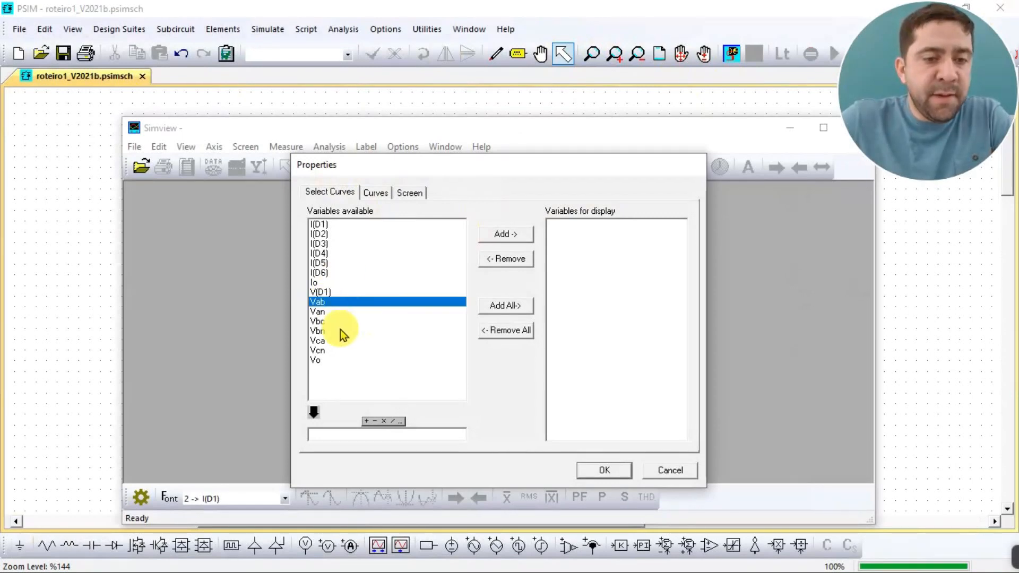
{"action": "left_click", "coordinate": [329, 321], "text": "ctrl"}
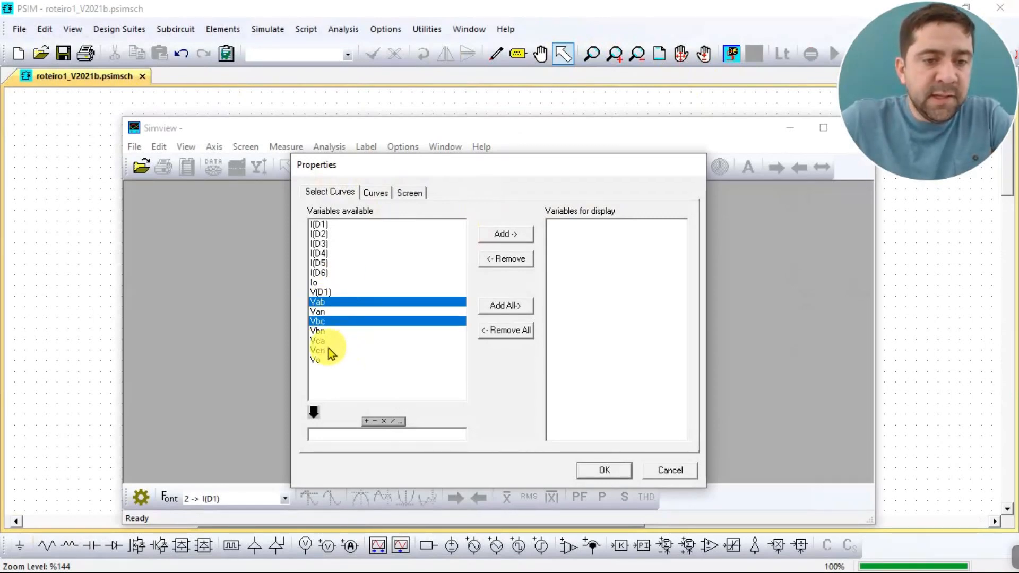
{"action": "left_click", "coordinate": [328, 342], "text": "ctrl"}
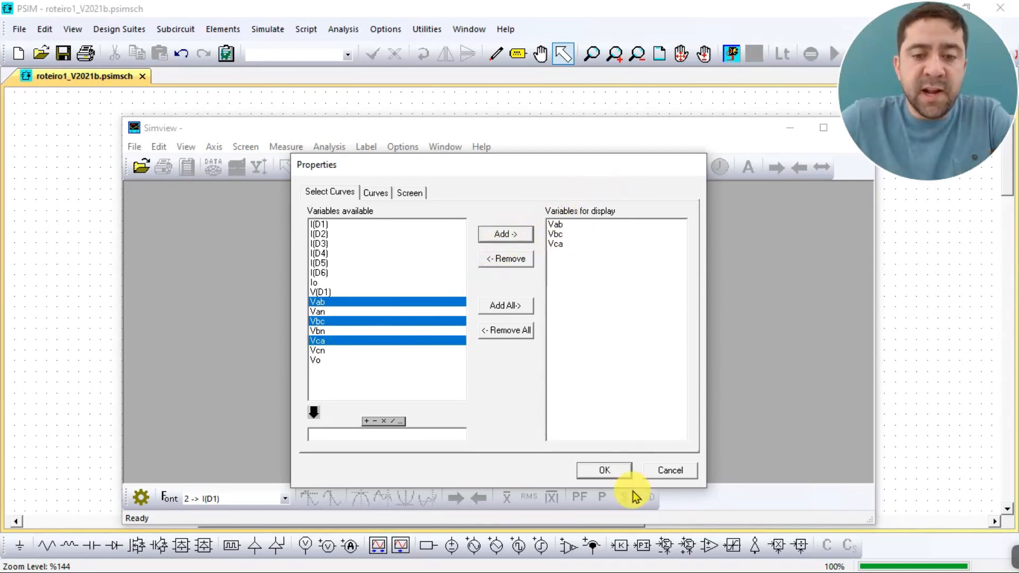
{"action": "left_click", "coordinate": [616, 471]}
{"action": "double_click", "coordinate": [658, 132]}
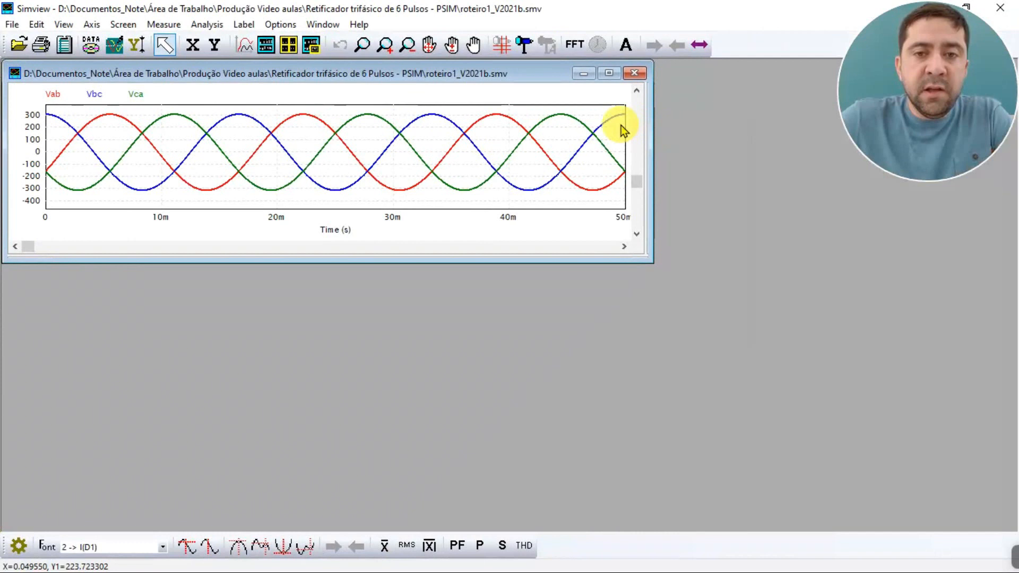
{"action": "left_click", "coordinate": [610, 75]}
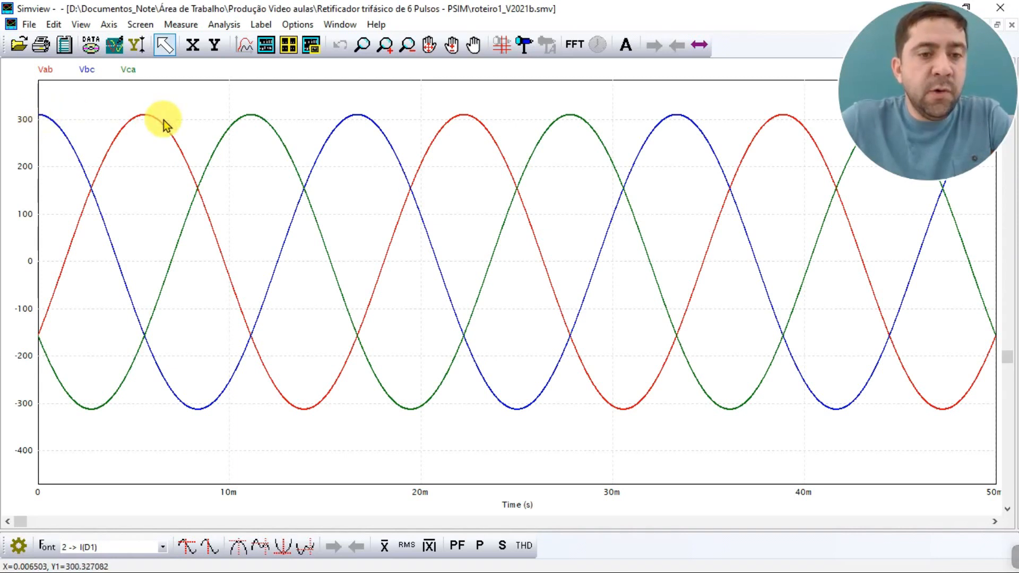
Measure Vab's first peak with cursor 1 at about 5.49 ms and cursor 2 at about 24.4 ms, closing the measurement table when finished
{"action": "left_click", "coordinate": [238, 550]}
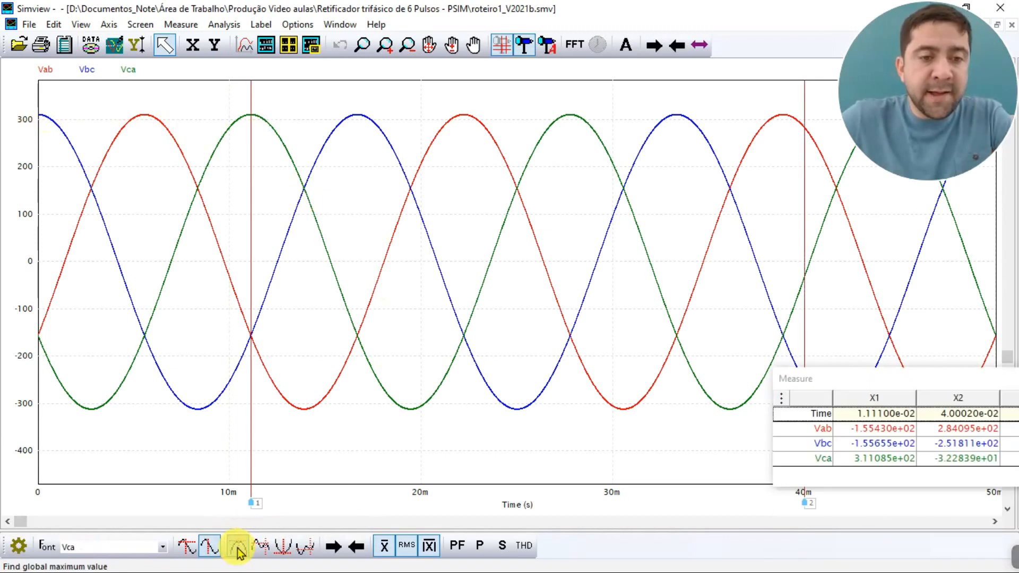
{"action": "left_click_drag", "start_coordinate": [259, 502], "coordinate": [150, 493]}
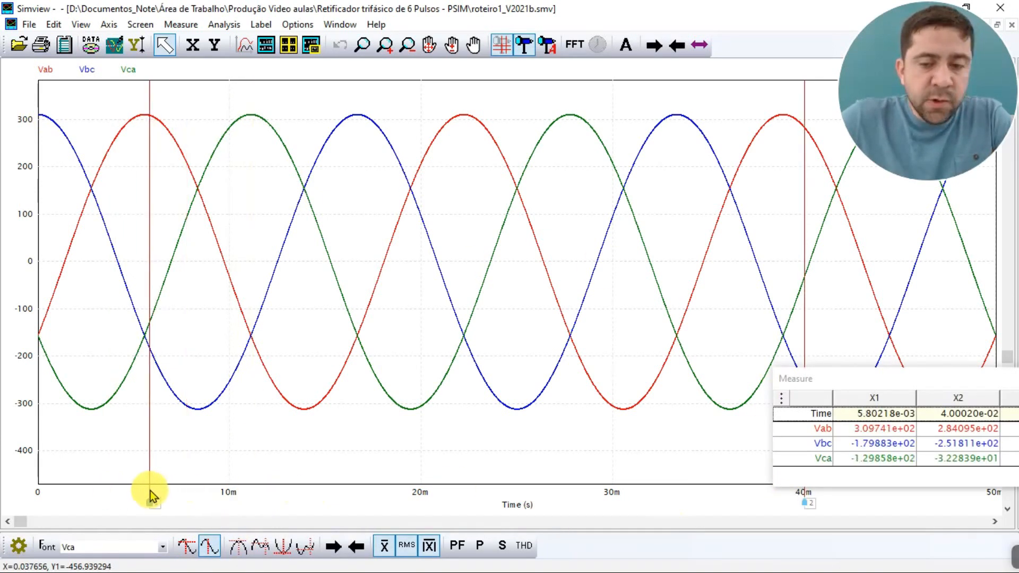
{"action": "left_click_drag", "start_coordinate": [805, 502], "coordinate": [506, 502]}
{"action": "left_click_drag", "start_coordinate": [874, 384], "coordinate": [535, 208]}
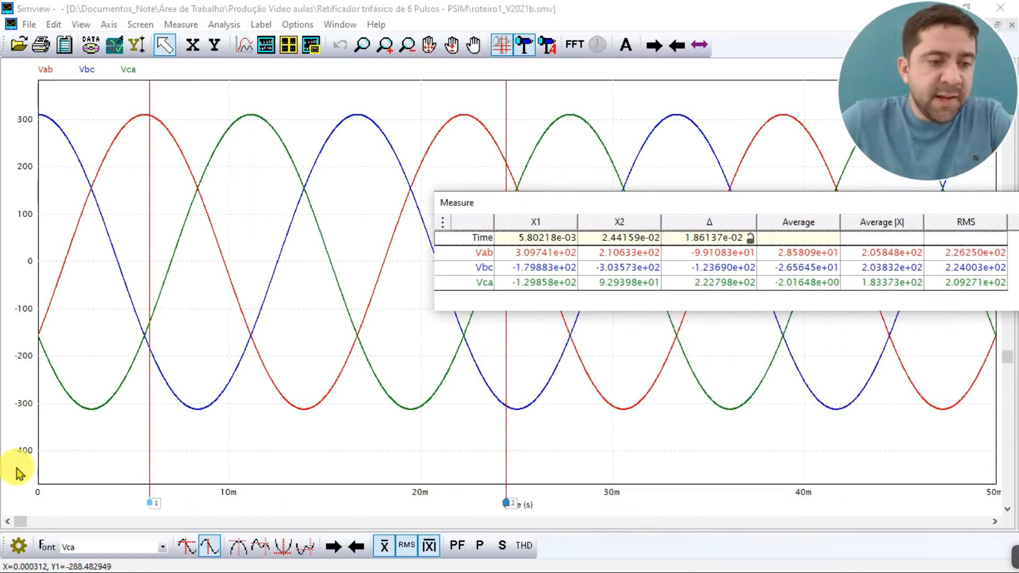
{"action": "mouse_move", "coordinate": [152, 503]}
{"action": "left_mouse_down"}
{"action": "mouse_move", "coordinate": [134, 503]}
{"action": "mouse_move", "coordinate": [146, 501]}
{"action": "left_mouse_up"}
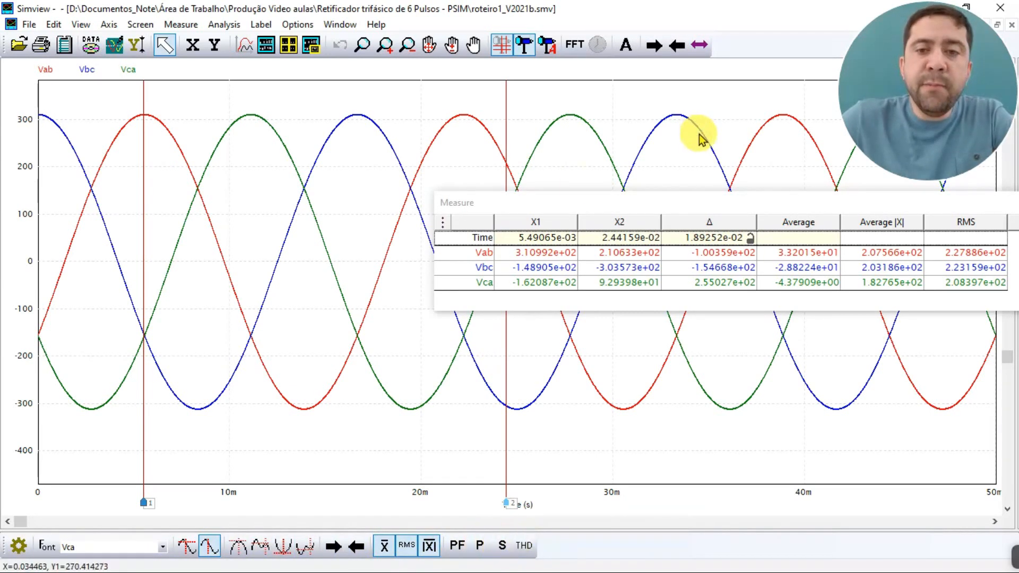
{"action": "left_click_drag", "start_coordinate": [657, 204], "coordinate": [587, 163]}
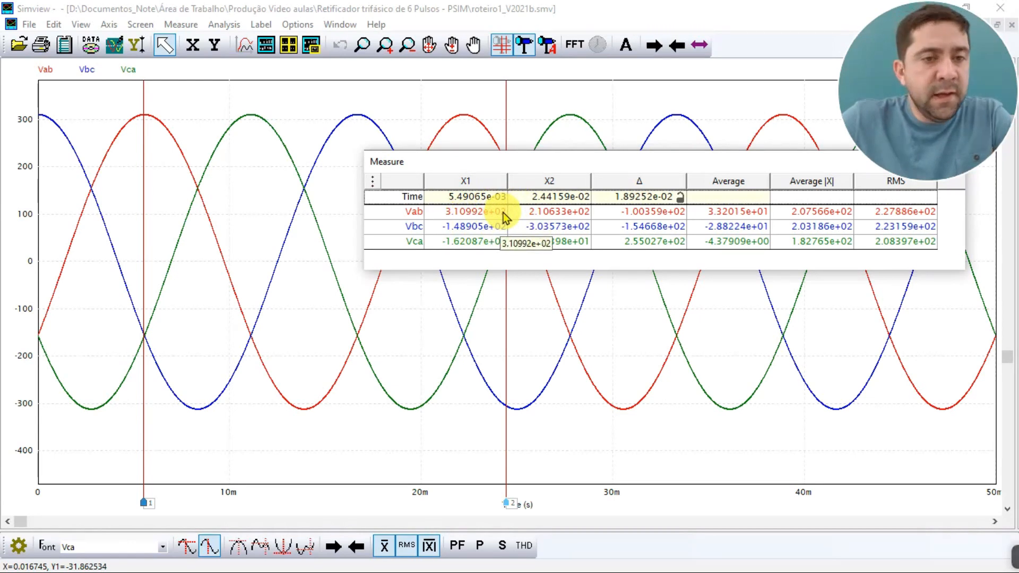
{"action": "left_click_drag", "start_coordinate": [559, 161], "coordinate": [231, 163]}
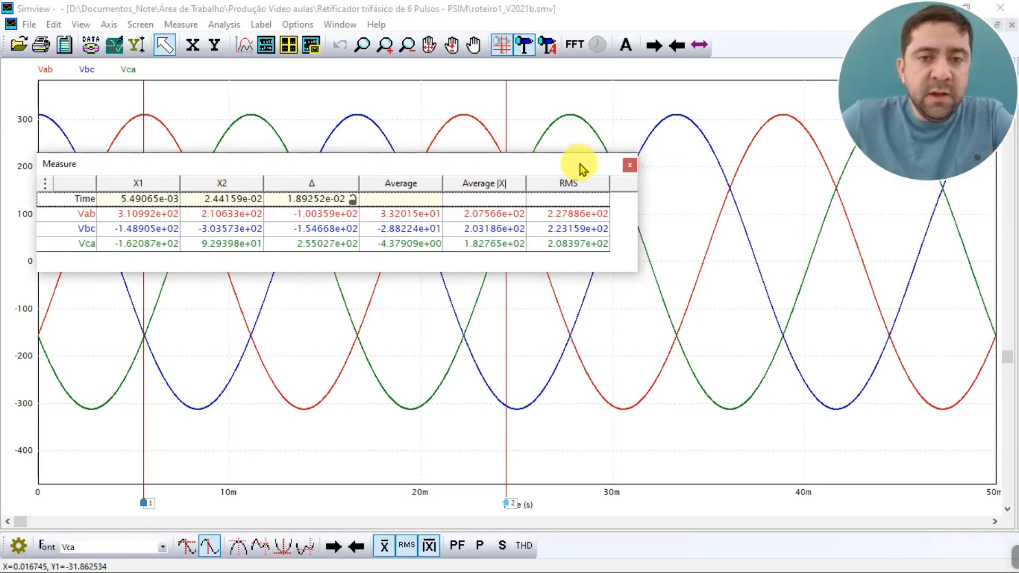
{"action": "left_click", "coordinate": [629, 166]}
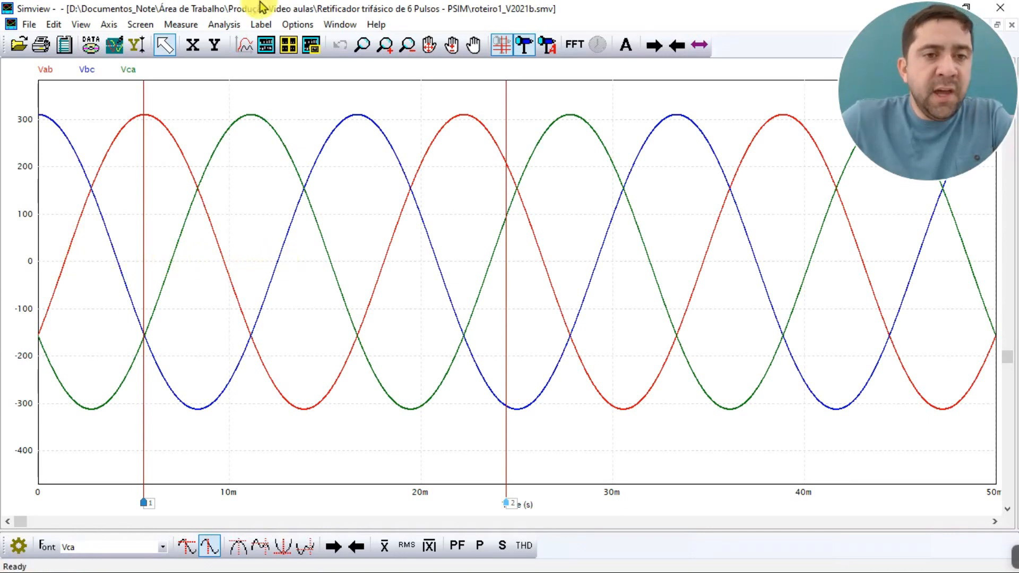
Add the phase voltages Van, Vbn and Vcn to the line-voltage plot
{"action": "double_click", "coordinate": [155, 73]}
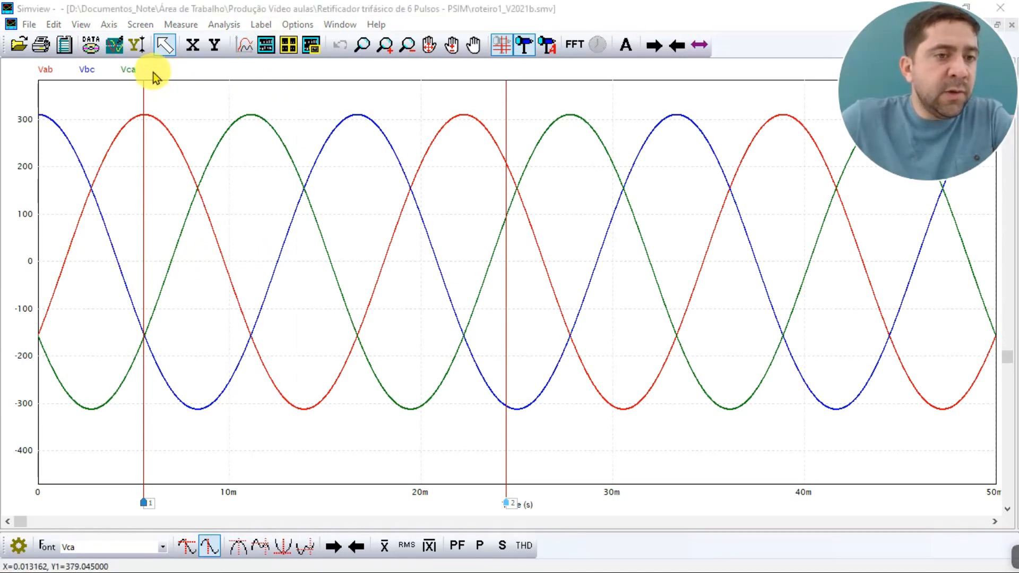
{"action": "left_click", "coordinate": [335, 266]}
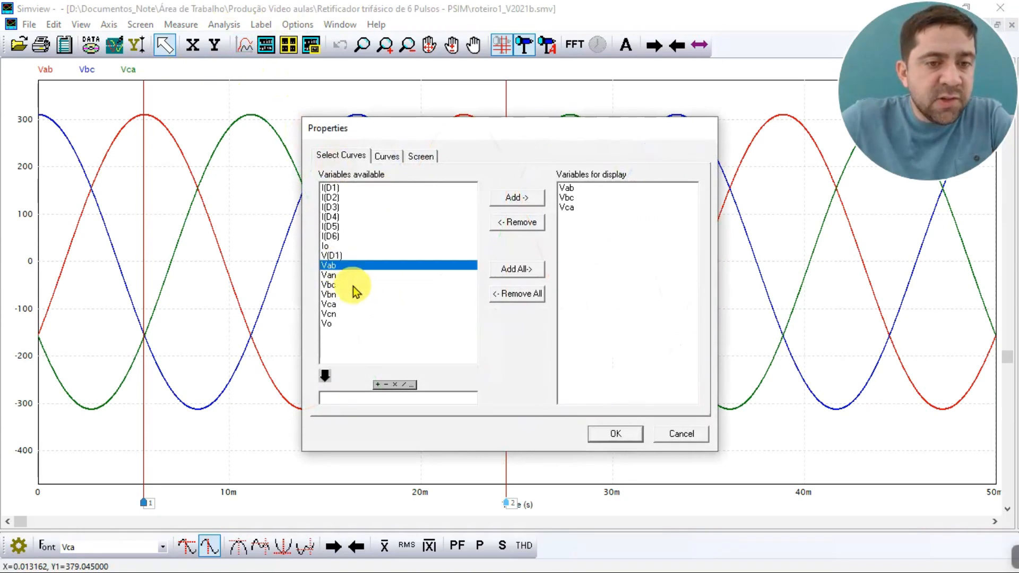
{"action": "left_click", "coordinate": [332, 285], "text": "ctrl"}
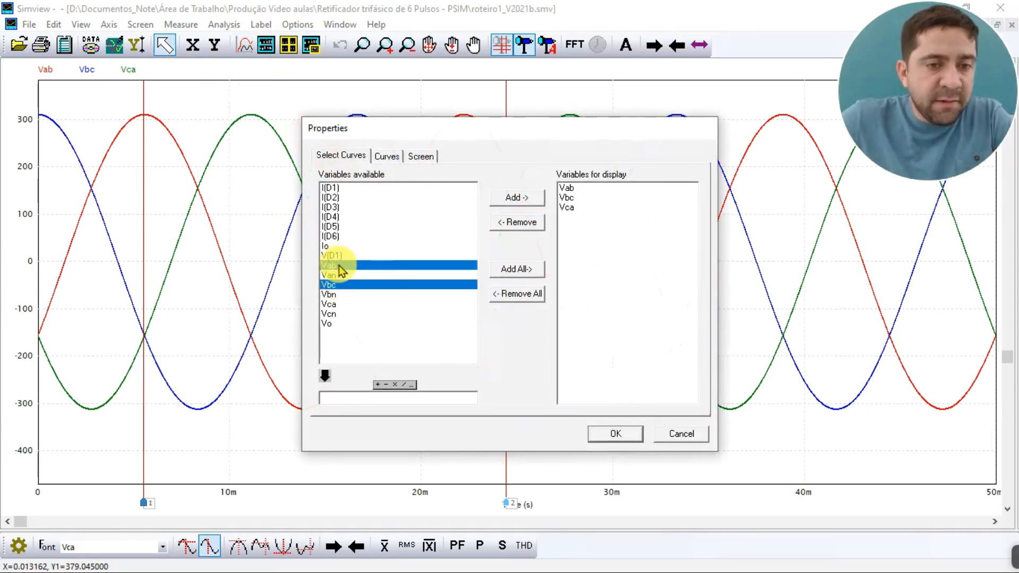
{"action": "left_click", "coordinate": [335, 266], "text": "ctrl"}
{"action": "left_click", "coordinate": [338, 275], "text": "ctrl"}
{"action": "left_click", "coordinate": [342, 285], "text": "ctrl"}
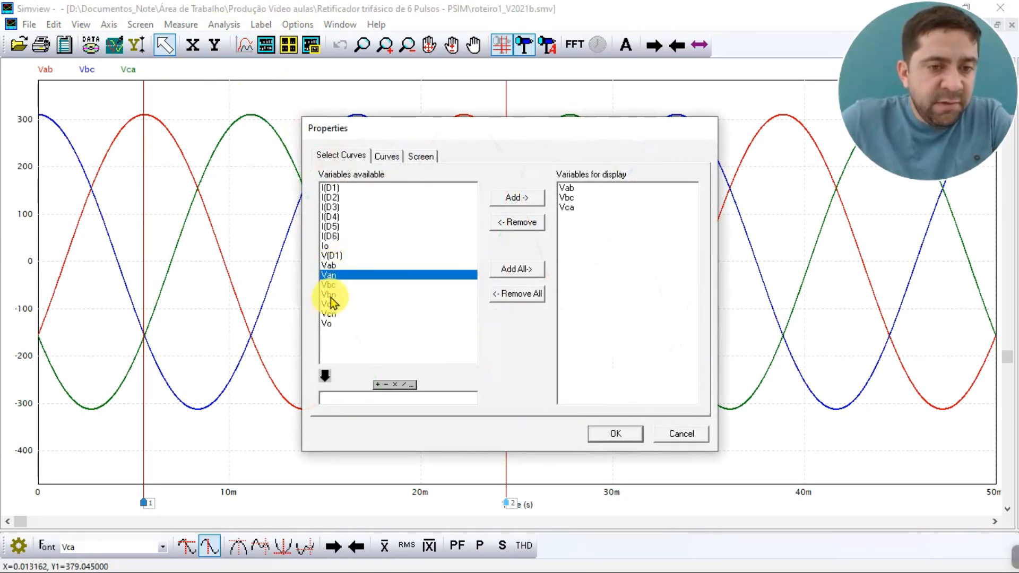
{"action": "left_click", "coordinate": [334, 294], "text": "ctrl"}
{"action": "left_click", "coordinate": [332, 314], "text": "ctrl"}
{"action": "left_click", "coordinate": [513, 200]}
{"action": "left_click", "coordinate": [611, 435]}
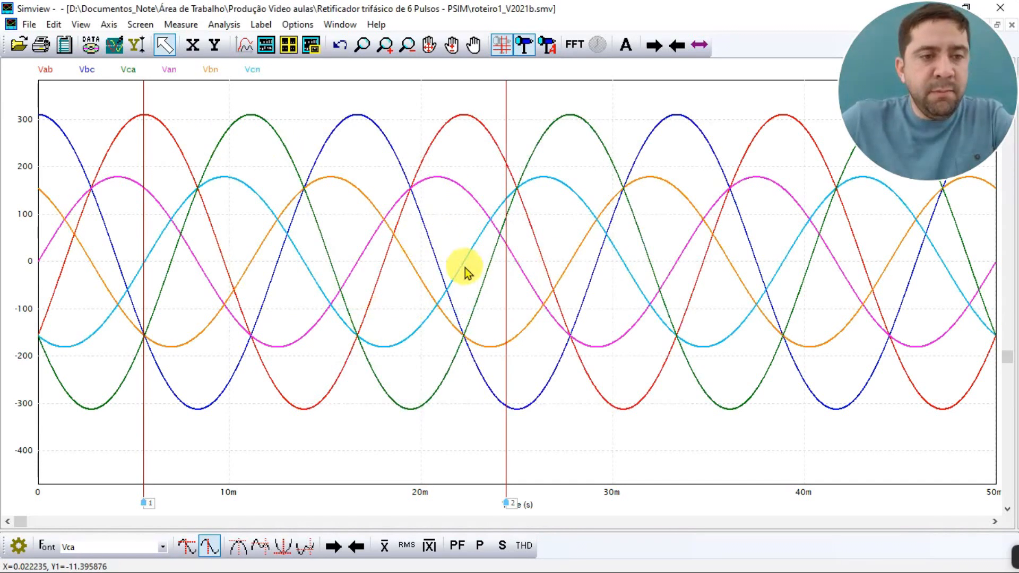
{"action": "mouse_move", "coordinate": [168, 69]}
{"action": "left_mouse_down"}
{"action": "mouse_move", "coordinate": [38, 75]}
{"action": "mouse_move", "coordinate": [177, 71]}
{"action": "left_mouse_up"}
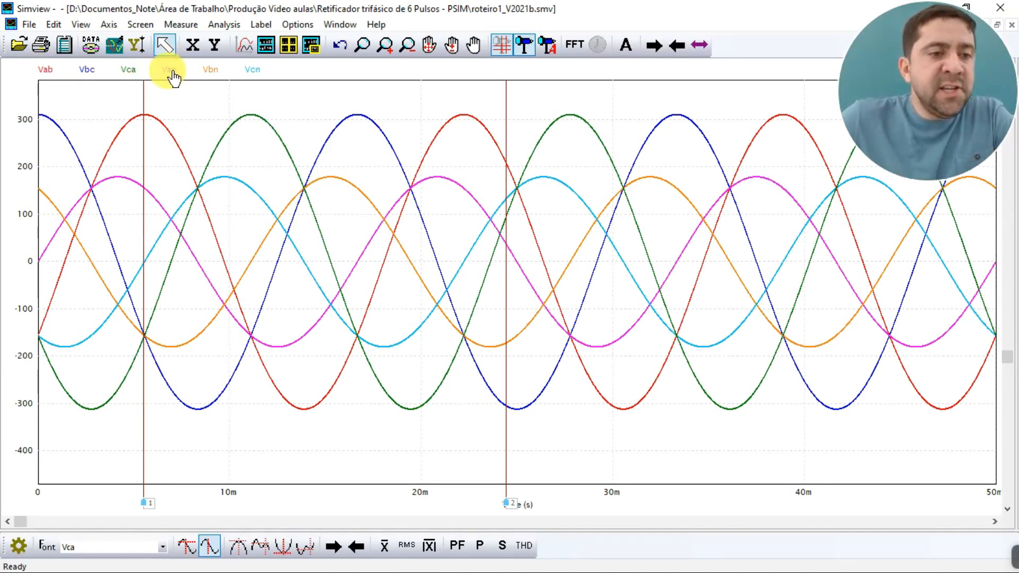
{"action": "left_click_drag", "start_coordinate": [48, 76], "coordinate": [207, 77]}
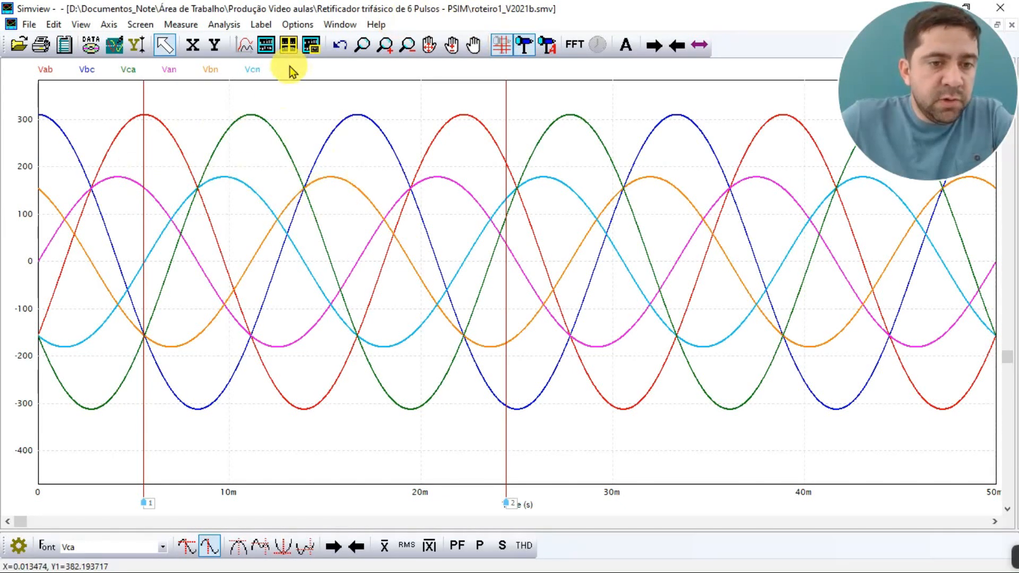
Measure the RMS values of all six voltages over two periods, placing the cursors at about 1.4 ms and 34.8 ms
{"action": "left_click_drag", "start_coordinate": [148, 503], "coordinate": [65, 502]}
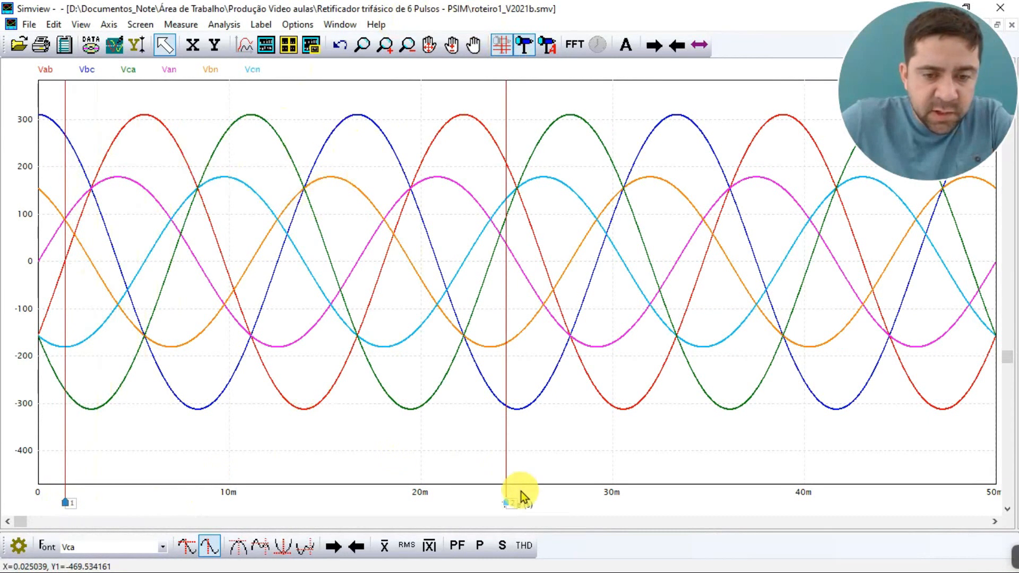
{"action": "left_click_drag", "start_coordinate": [520, 504], "coordinate": [707, 491]}
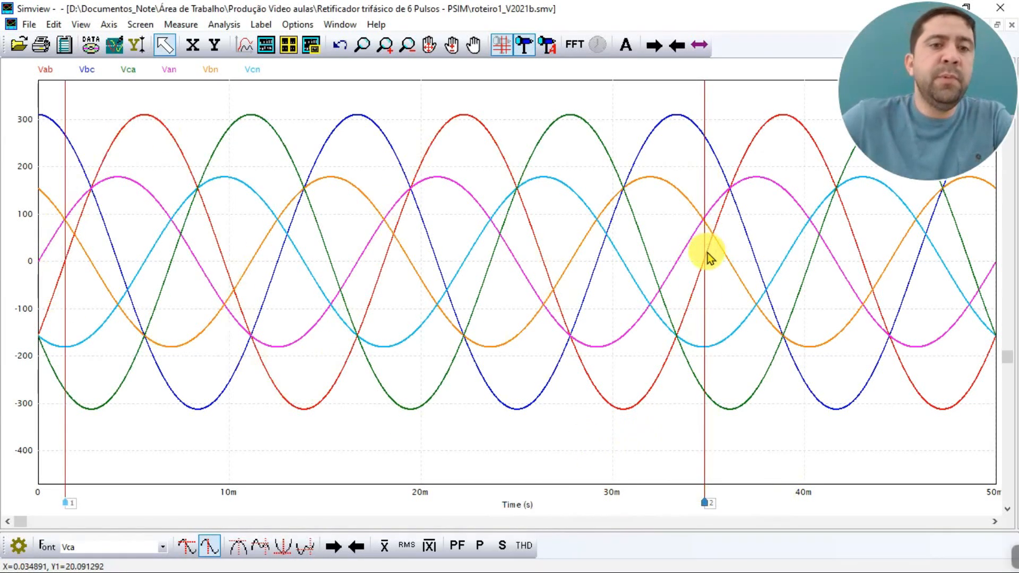
{"action": "left_click", "coordinate": [407, 546]}
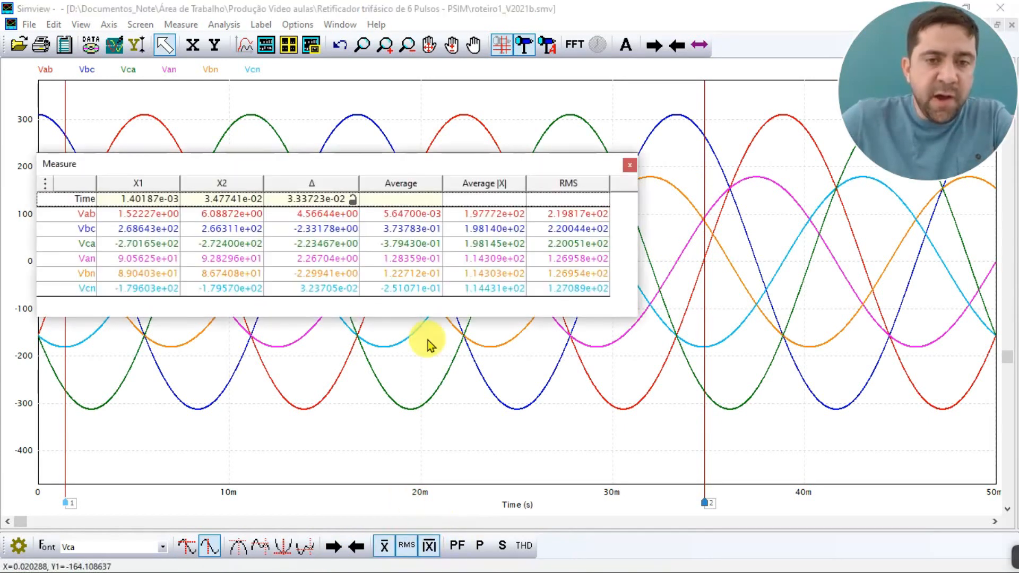
{"action": "left_click_drag", "start_coordinate": [444, 165], "coordinate": [725, 226]}
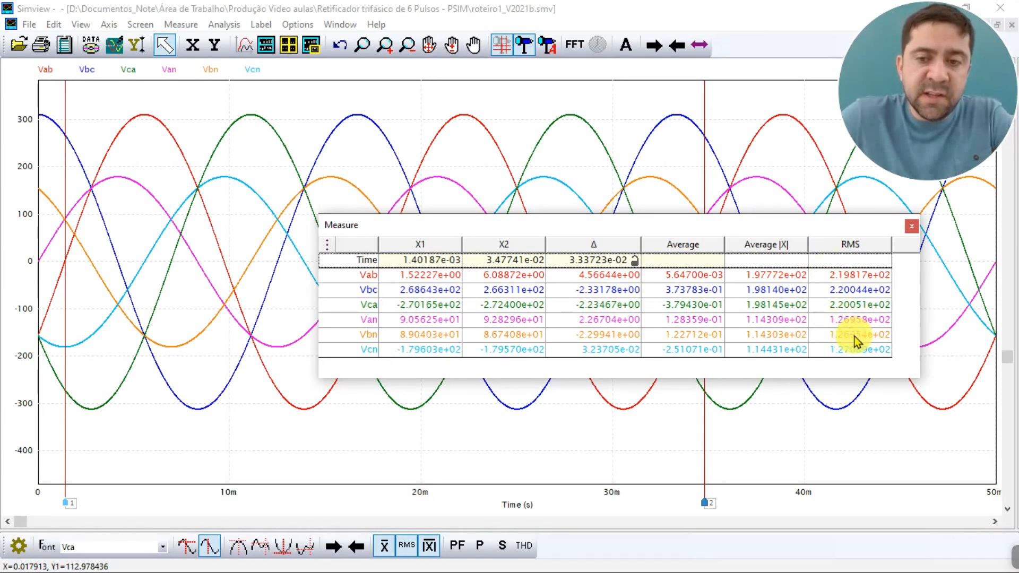
Extend the measurement to the whole plotted span, with the cursors at 0 and 50 ms, and examine the RMS values
{"action": "left_click_drag", "start_coordinate": [697, 228], "coordinate": [431, 137]}
{"action": "left_click_drag", "start_coordinate": [708, 504], "coordinate": [1000, 484]}
{"action": "left_click_drag", "start_coordinate": [66, 502], "coordinate": [41, 507]}
{"action": "left_click_drag", "start_coordinate": [519, 135], "coordinate": [597, 138]}
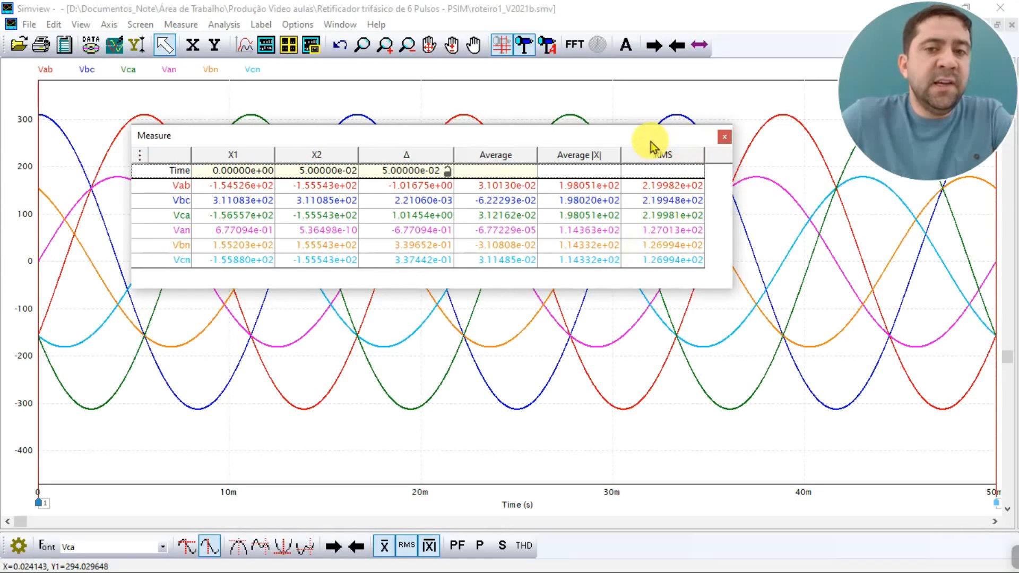
Remove the Average |X| column from the measurement table and close the waveform results to return to the schematic
{"action": "left_click_drag", "start_coordinate": [648, 133], "coordinate": [670, 130]}
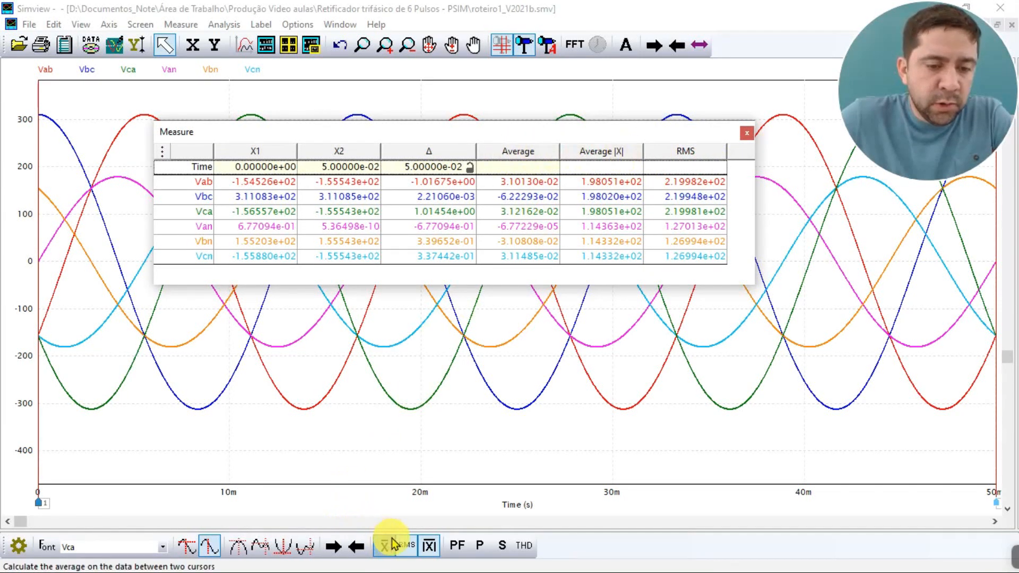
{"action": "left_click", "coordinate": [429, 545]}
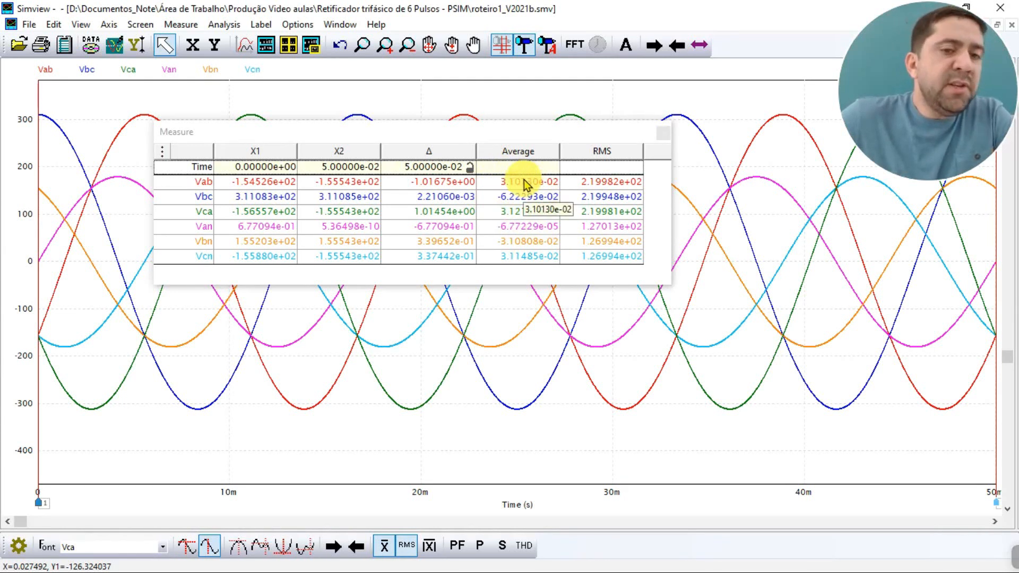
{"action": "left_click_drag", "start_coordinate": [519, 138], "coordinate": [605, 120]}
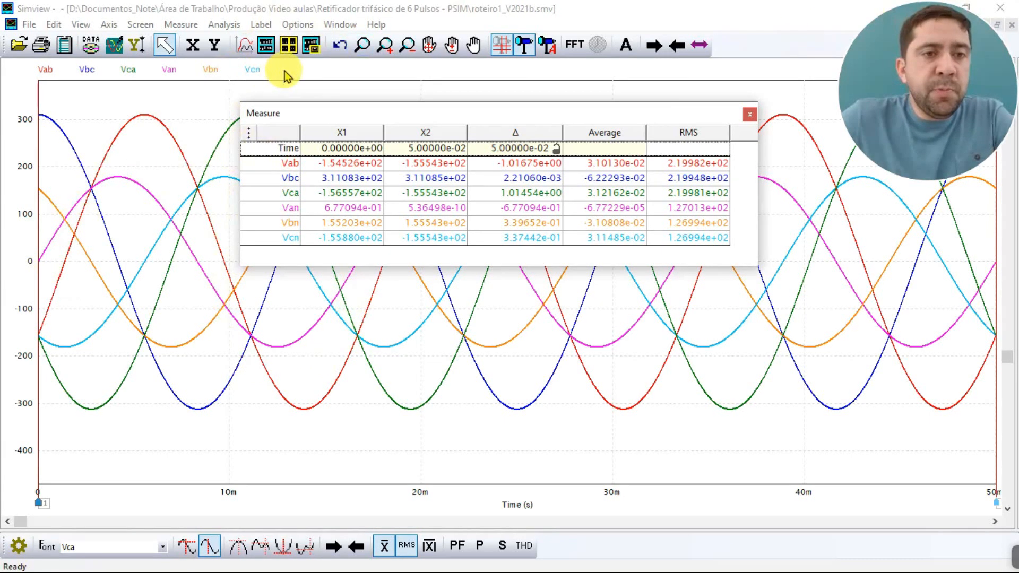
{"action": "left_click", "coordinate": [750, 114]}
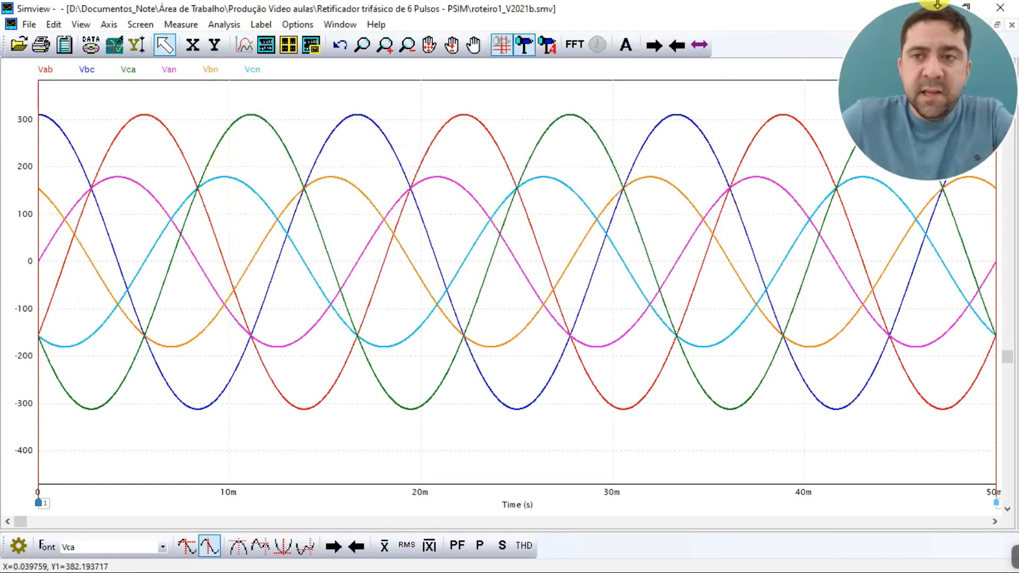
{"action": "left_click", "coordinate": [1014, 6]}
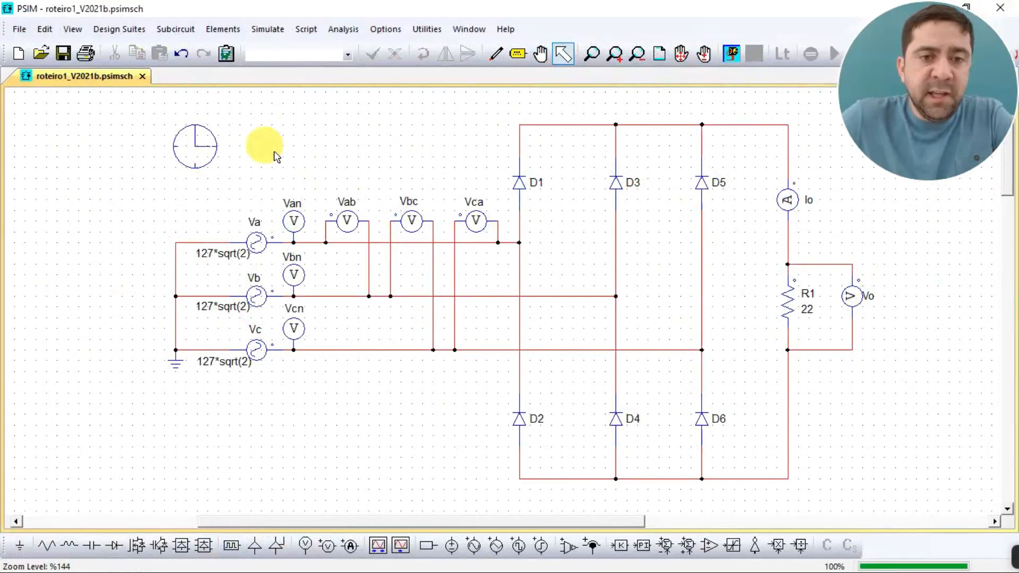
Look up where the Simulation Control element is offered and view the parameters of the one in the schematic
{"action": "left_click", "coordinate": [196, 145]}
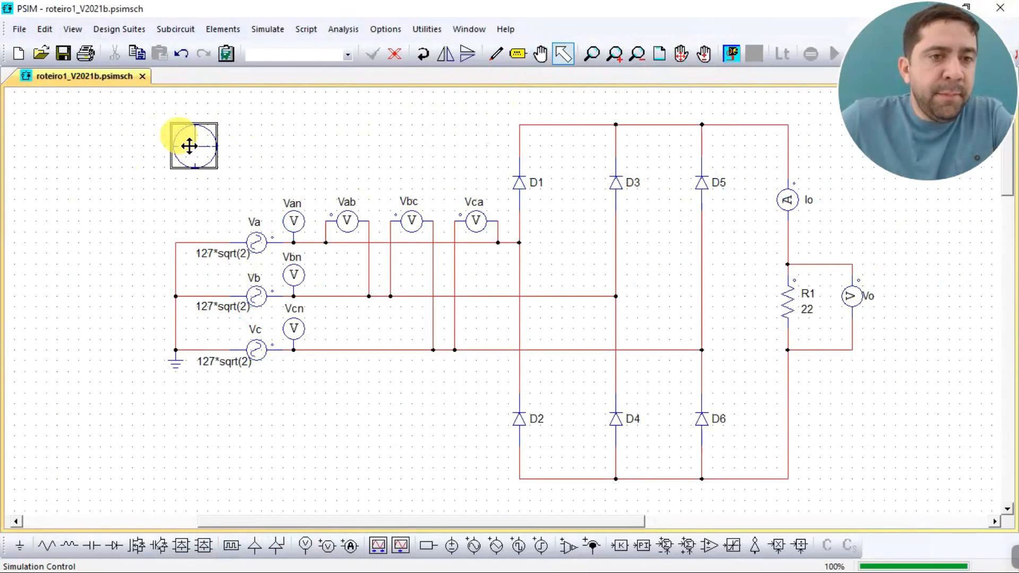
{"action": "left_click", "coordinate": [276, 35]}
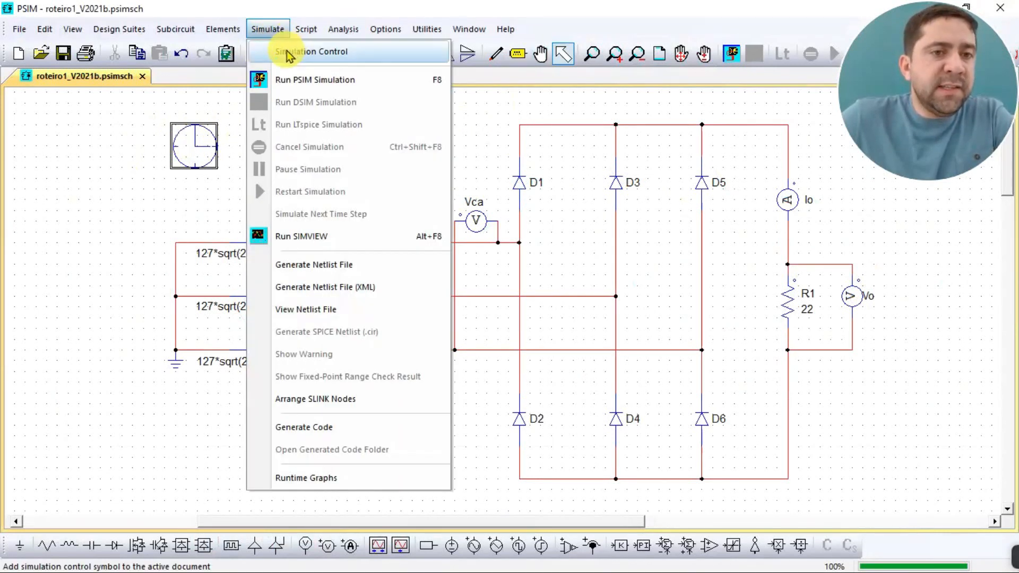
{"action": "left_click", "coordinate": [130, 131]}
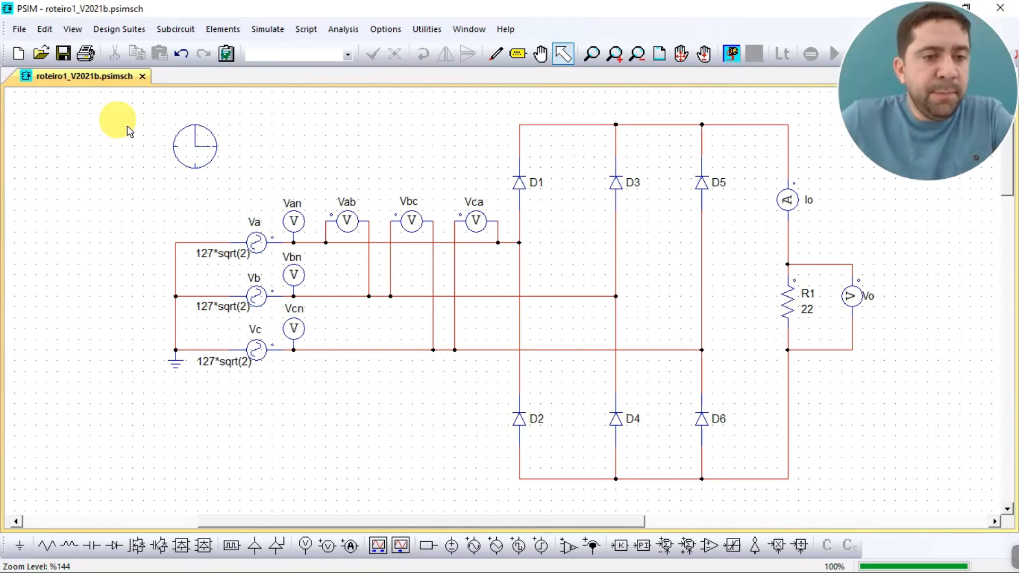
{"action": "left_click", "coordinate": [206, 153]}
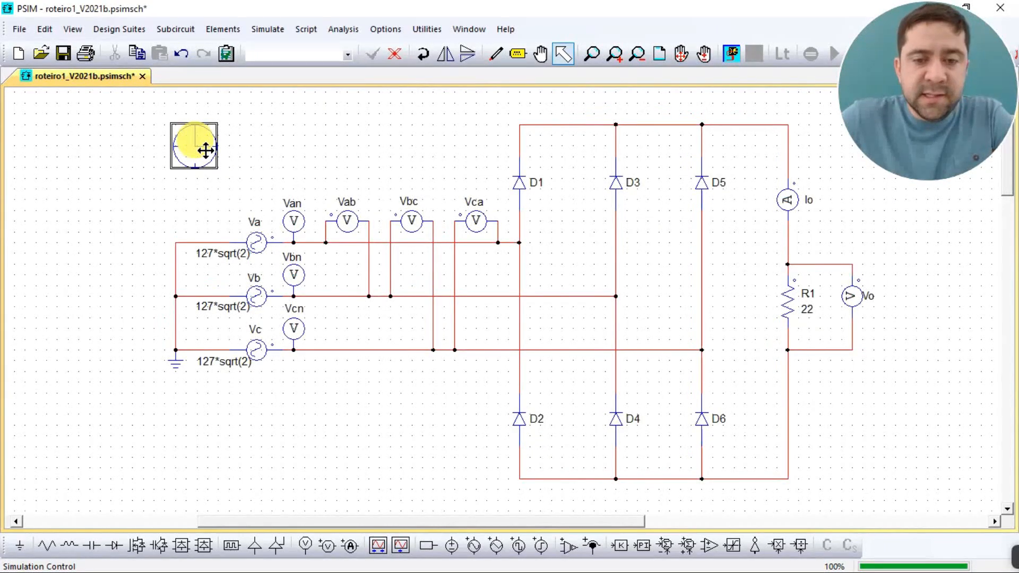
{"action": "double_click", "coordinate": [207, 152]}
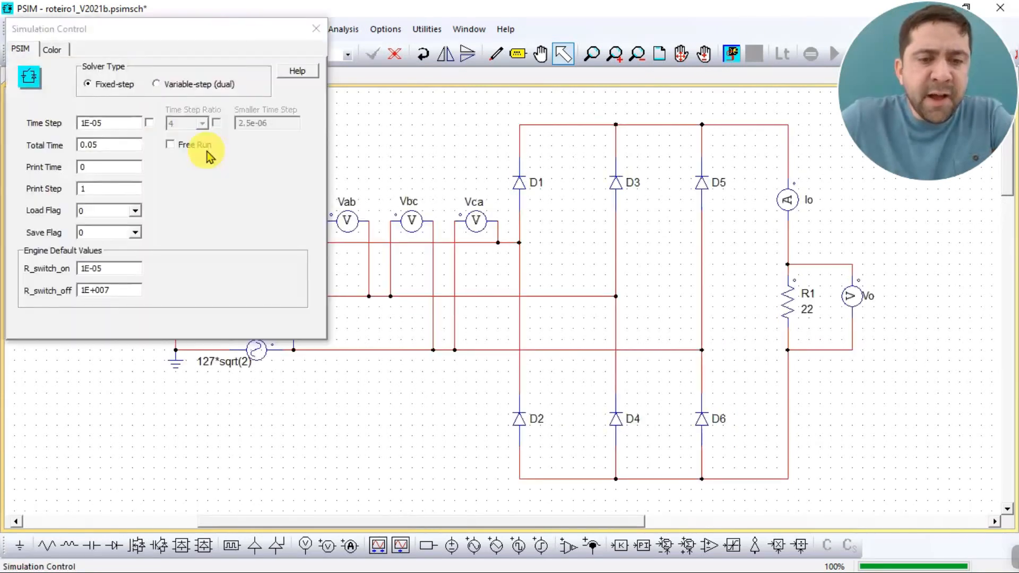
{"action": "left_click_drag", "start_coordinate": [159, 35], "coordinate": [425, 117]}
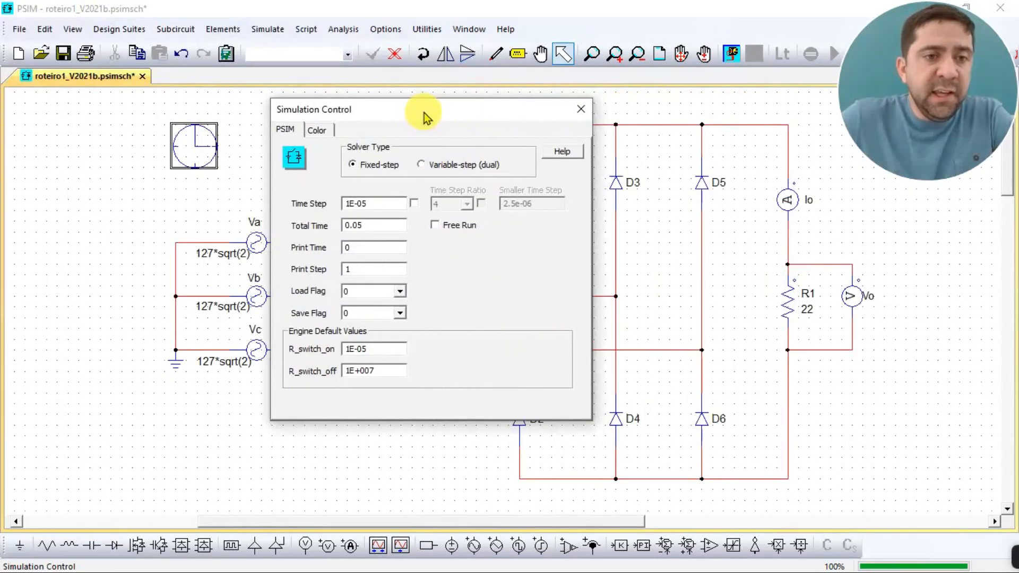
{"action": "left_click", "coordinate": [581, 109]}
Examine the time step and total time in the schematic's Simulation Control parameters, closing the dialog when finished
{"action": "left_click", "coordinate": [265, 29]}
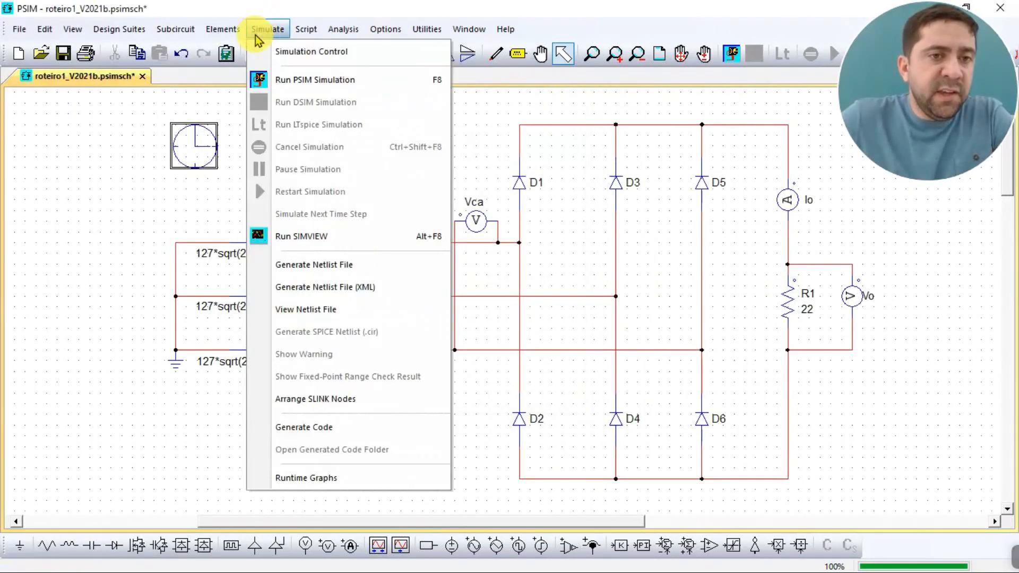
{"action": "left_click", "coordinate": [286, 53]}
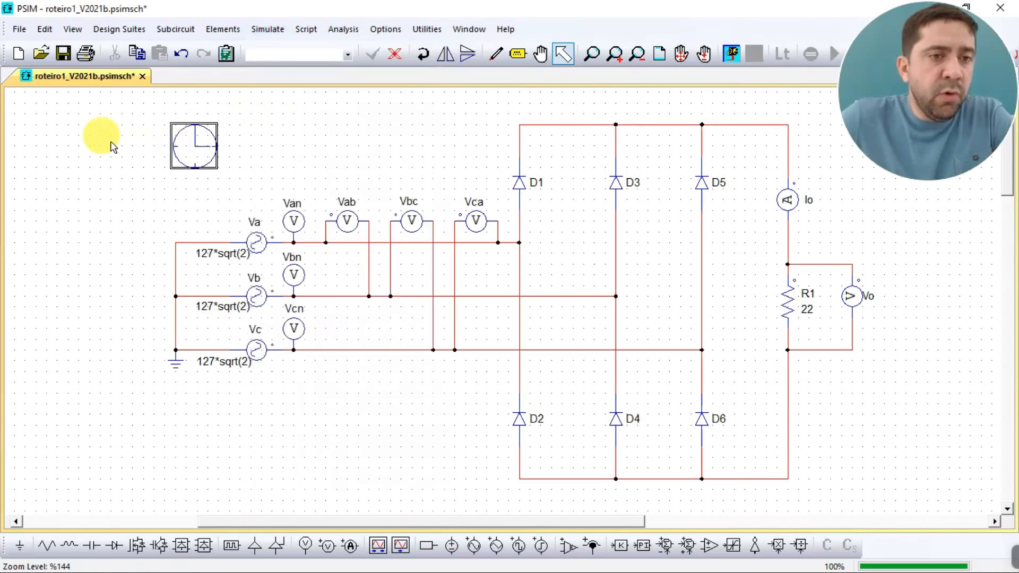
{"action": "left_click", "coordinate": [197, 147]}
{"action": "left_click", "coordinate": [381, 205]}
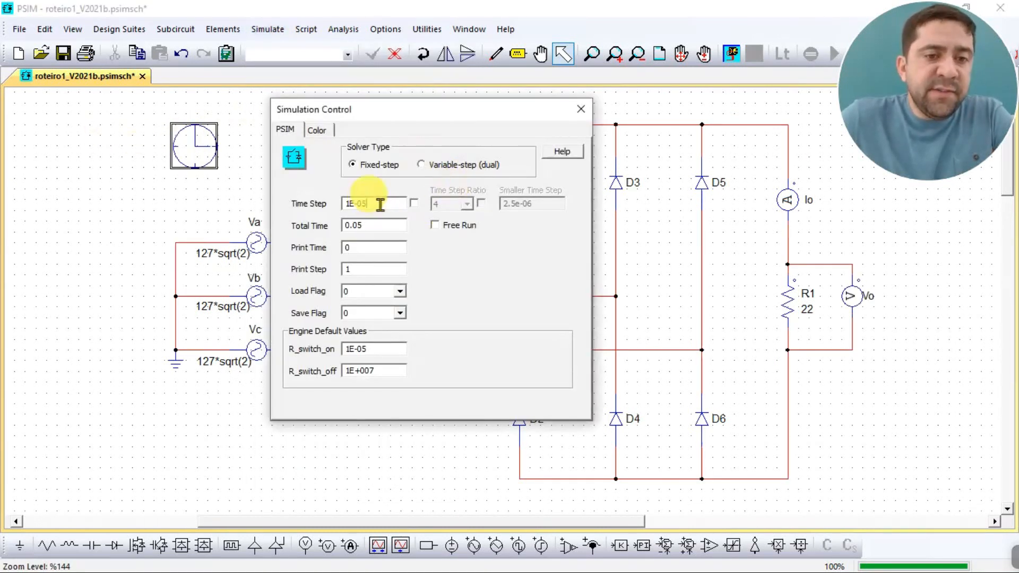
{"action": "left_click_drag", "start_coordinate": [398, 202], "coordinate": [298, 200]}
{"action": "left_click_drag", "start_coordinate": [375, 226], "coordinate": [297, 223]}
{"action": "left_click", "coordinate": [372, 228]}
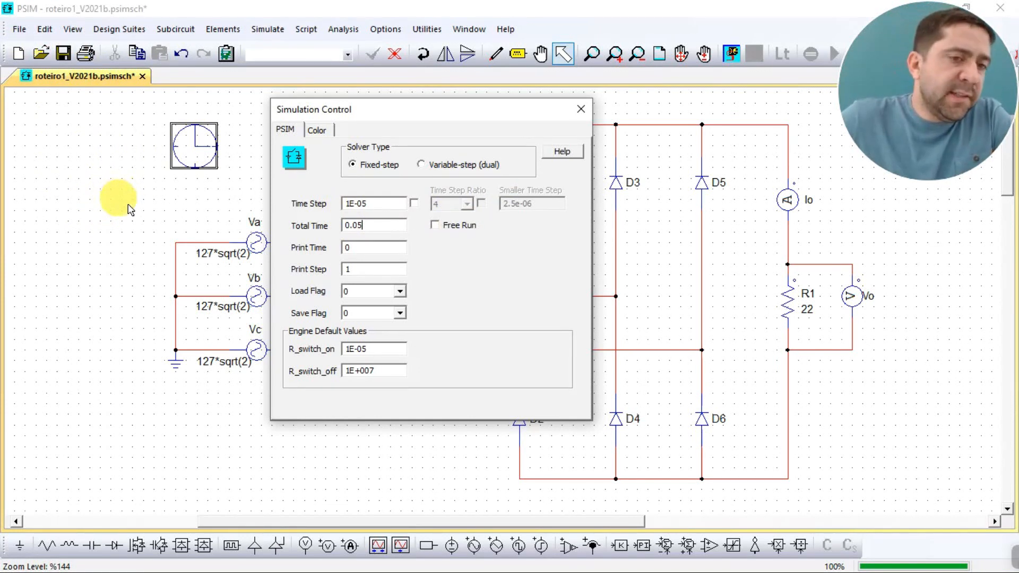
{"action": "left_click_drag", "start_coordinate": [364, 201], "coordinate": [343, 201]}
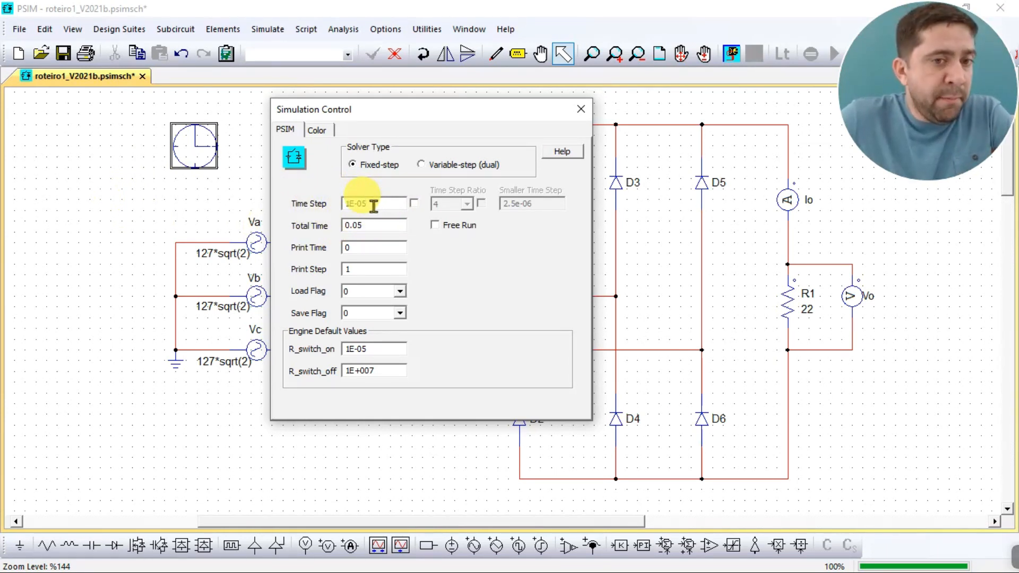
{"action": "left_click_drag", "start_coordinate": [381, 223], "coordinate": [349, 223]}
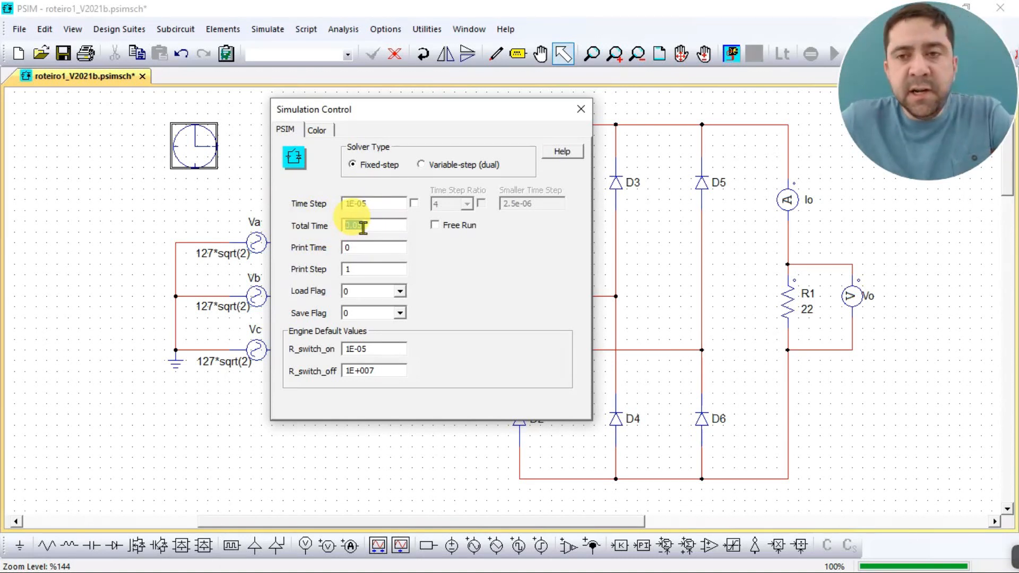
{"action": "left_click", "coordinate": [582, 110]}
Run the simulation and plot the output voltage Vo and output current Io in a maximized graph
{"action": "left_click", "coordinate": [731, 53]}
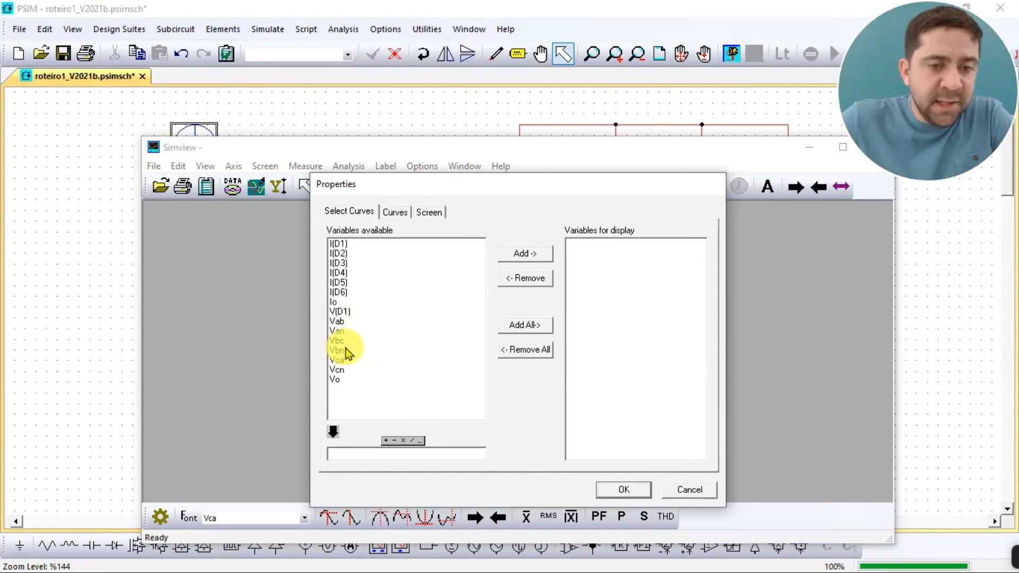
{"action": "left_click", "coordinate": [341, 379]}
{"action": "left_click", "coordinate": [337, 302], "text": "ctrl"}
{"action": "left_click", "coordinate": [525, 255]}
{"action": "left_click", "coordinate": [624, 489]}
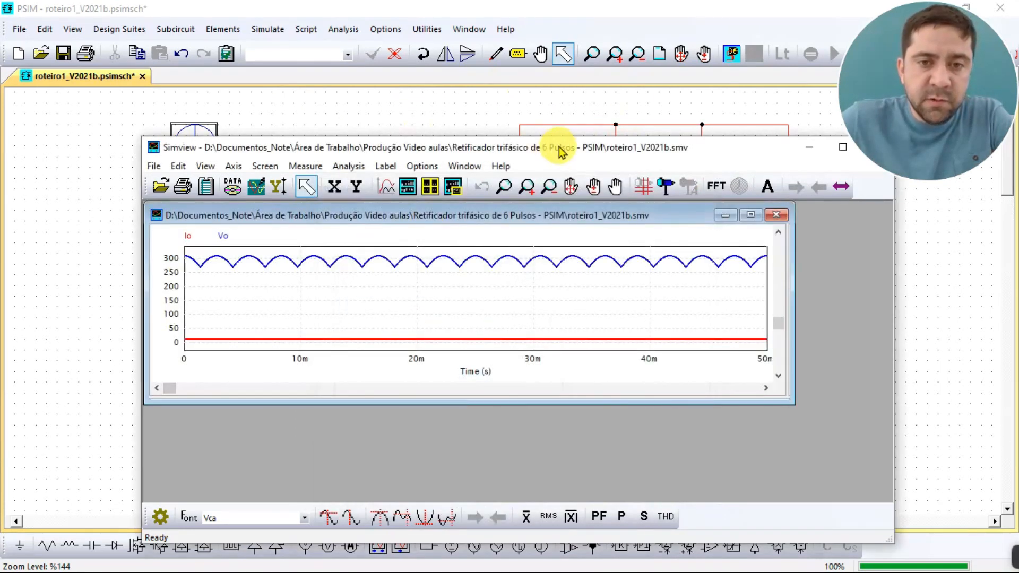
{"action": "left_click_drag", "start_coordinate": [528, 153], "coordinate": [492, 1]}
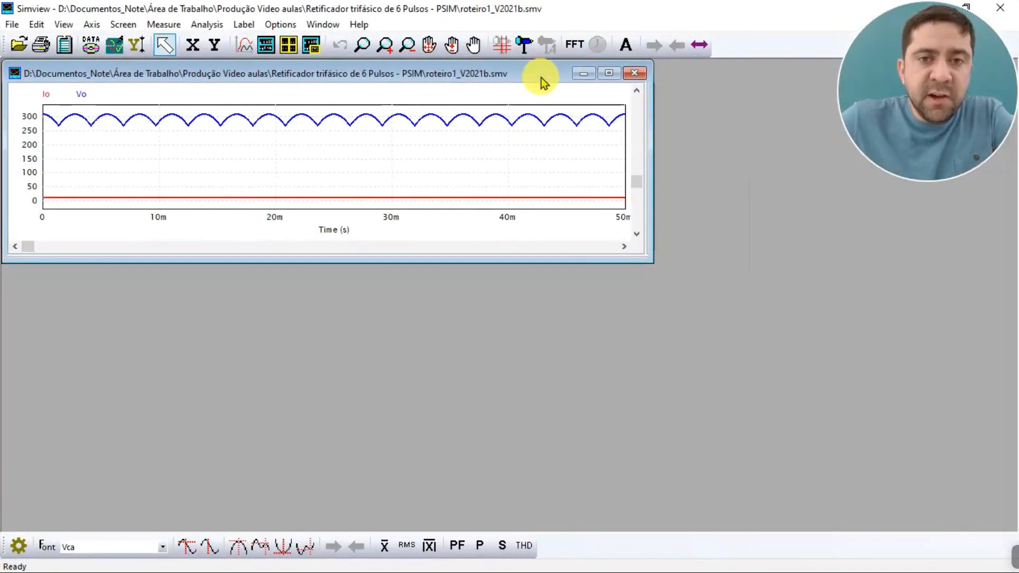
{"action": "left_click", "coordinate": [610, 70]}
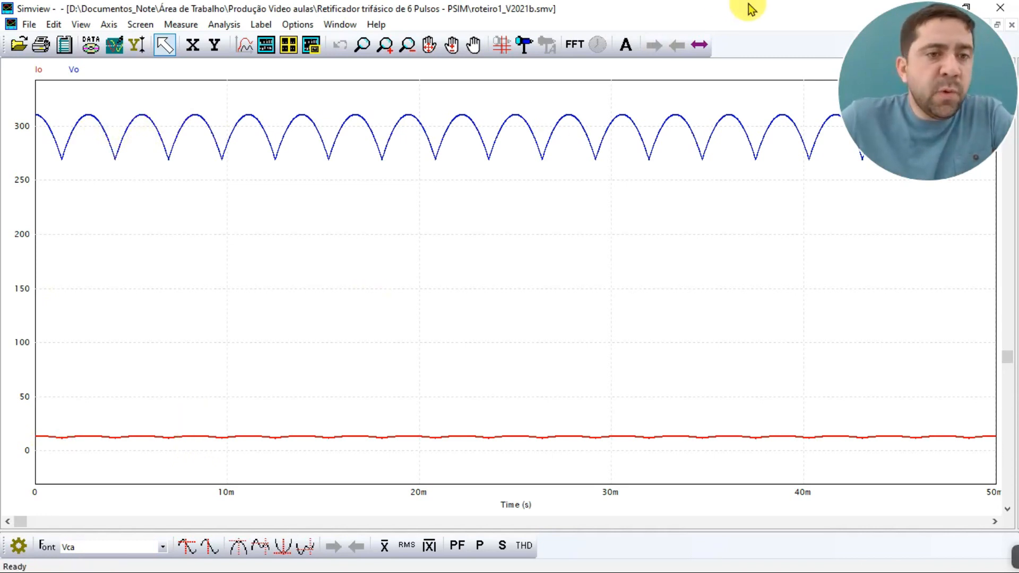
Uncover the schematic to examine load resistor R1 and its output meters, and bring the maximized waveform view back
{"action": "left_click_drag", "start_coordinate": [751, 9], "coordinate": [653, 481]}
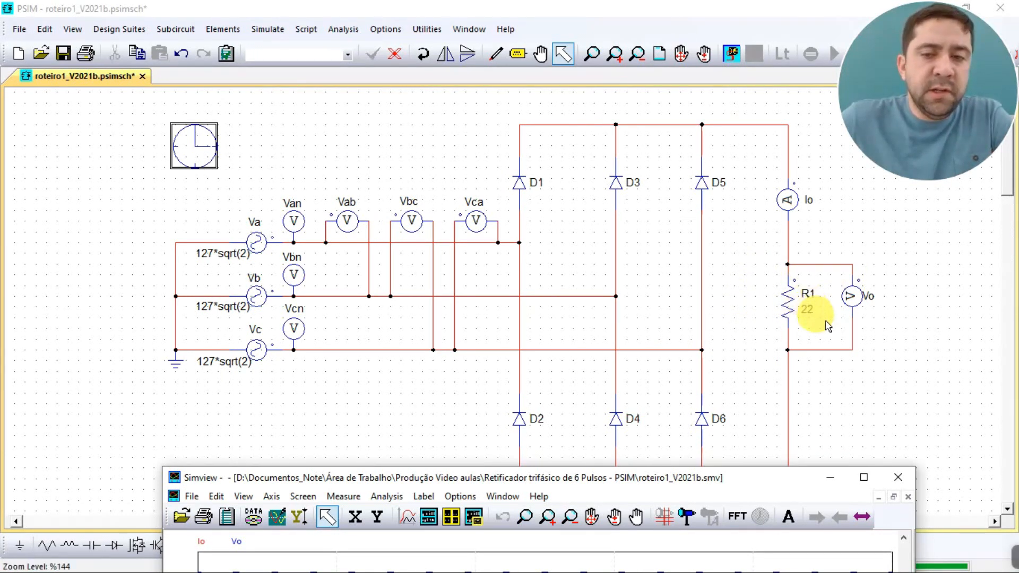
{"action": "left_click_drag", "start_coordinate": [716, 474], "coordinate": [613, 7]}
{"action": "double_click", "coordinate": [614, 7]}
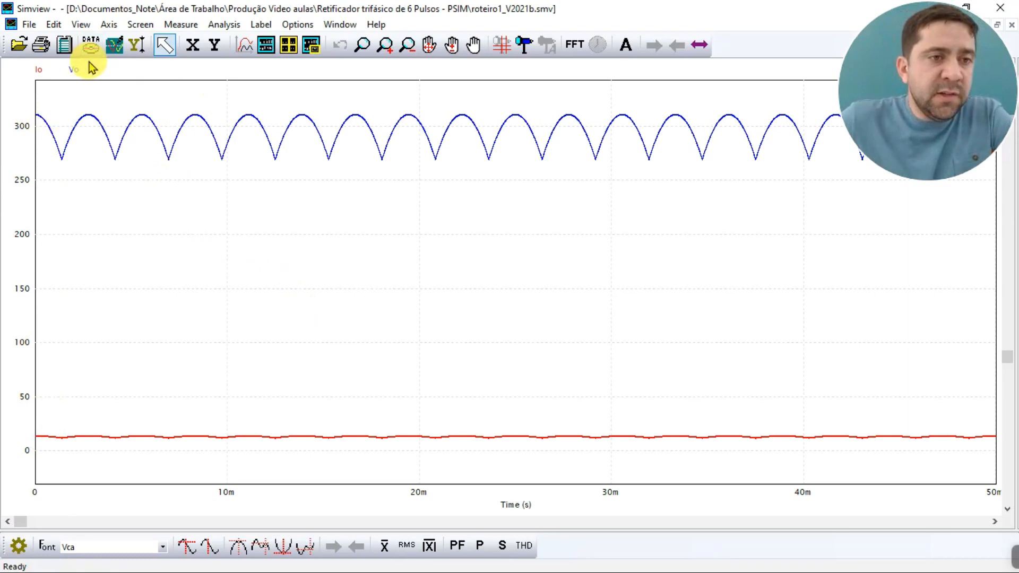
Remove the Io curve from the plot, keeping only Vo
{"action": "double_click", "coordinate": [101, 74]}
{"action": "left_click", "coordinate": [565, 188]}
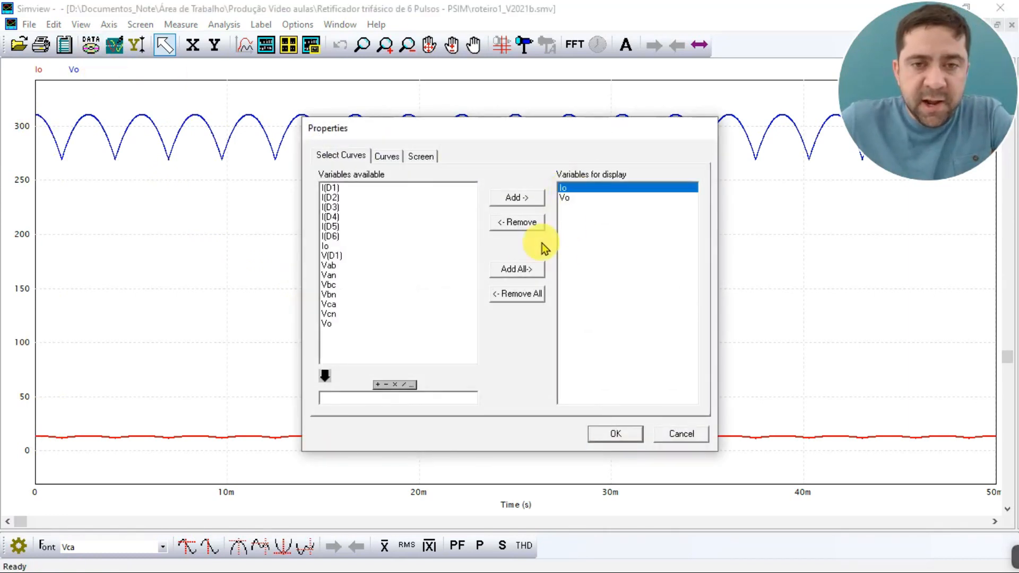
{"action": "left_click", "coordinate": [521, 225]}
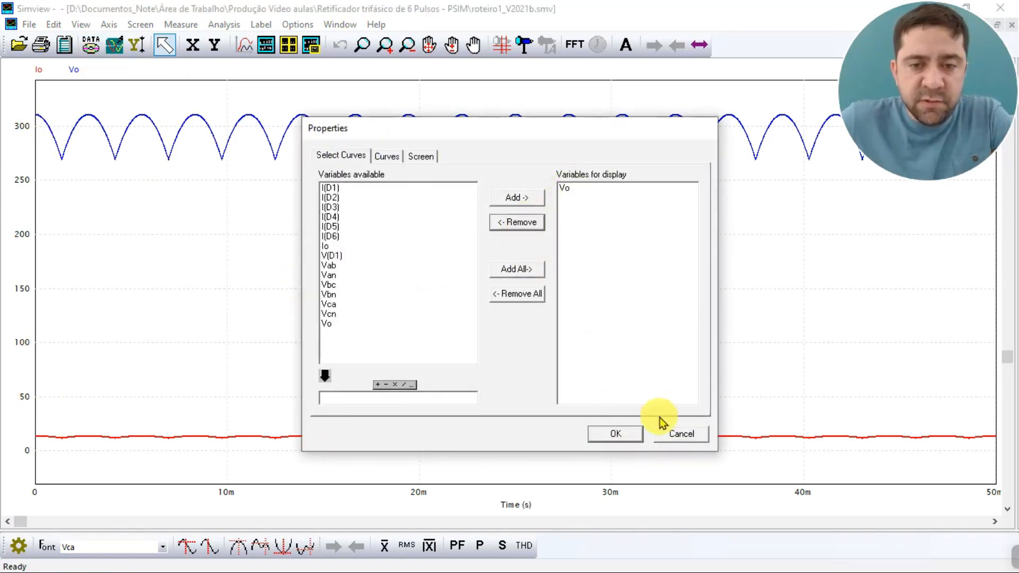
{"action": "left_click", "coordinate": [614, 433]}
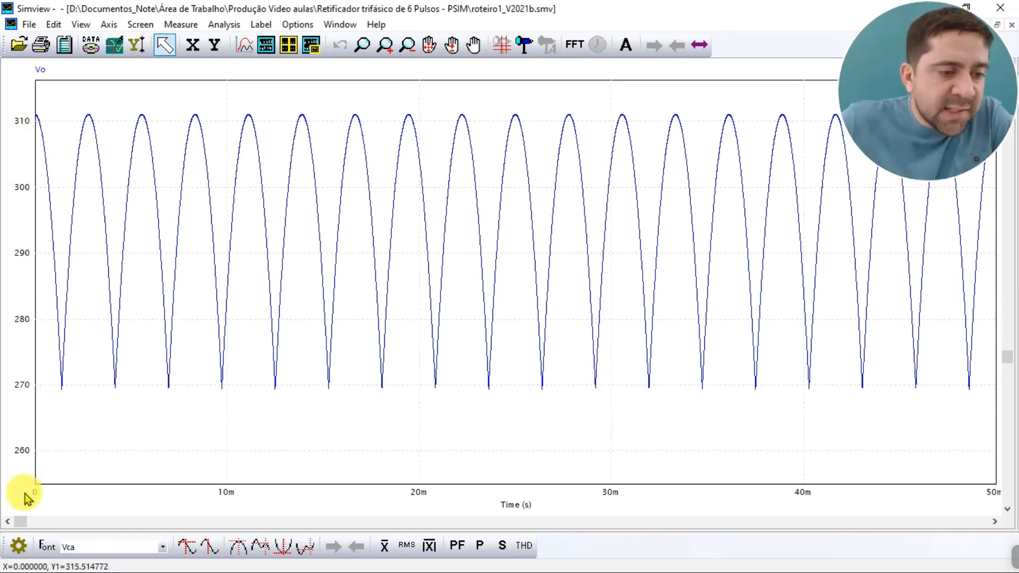
Start the Vo plot's Y-axis range at 0 and enable a minor grid with 20 divisions
{"action": "right_click", "coordinate": [136, 405]}
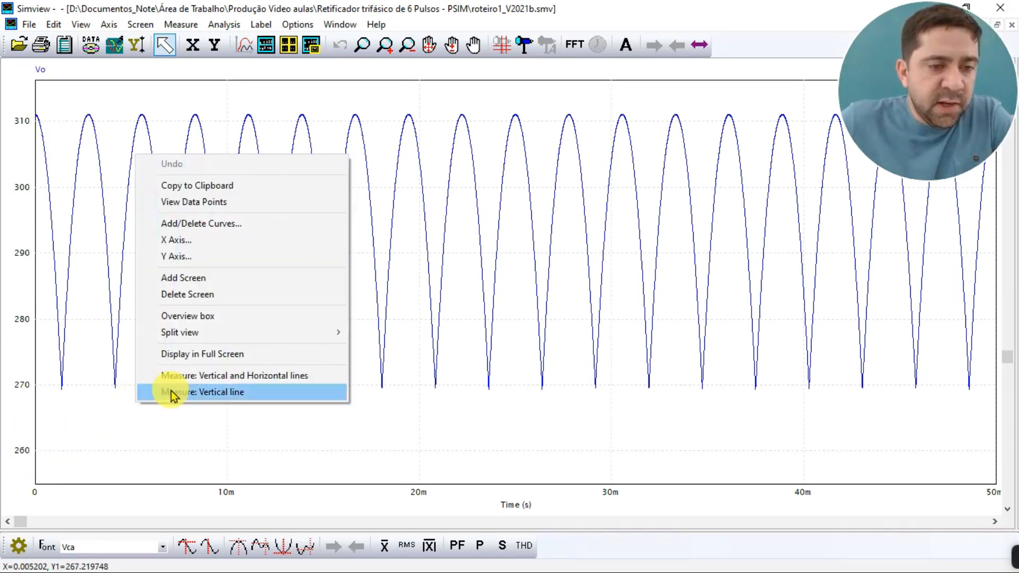
{"action": "left_click", "coordinate": [180, 258]}
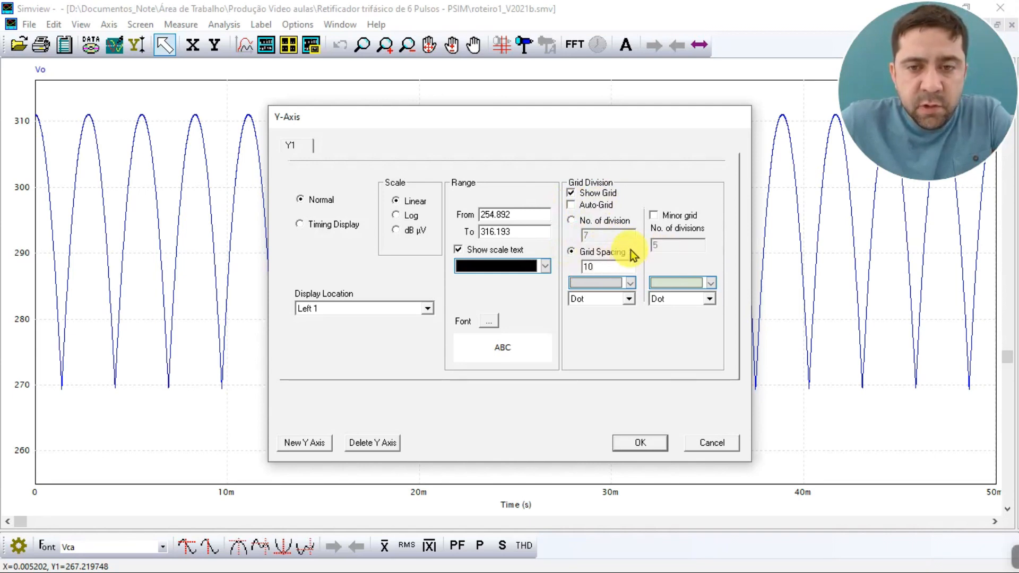
{"action": "left_click", "coordinate": [658, 218]}
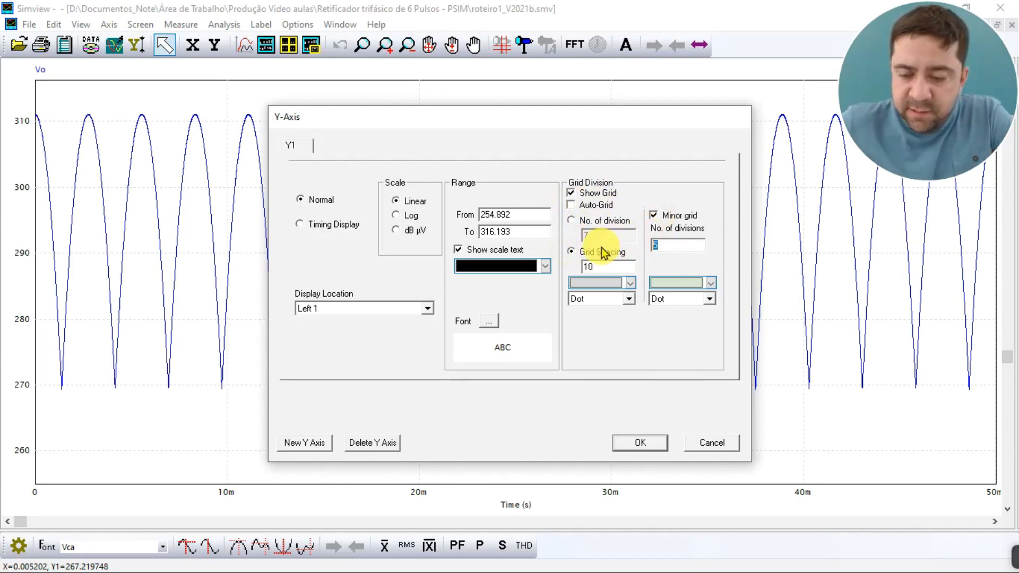
{"action": "type", "text": "20"}
{"action": "left_click_drag", "start_coordinate": [541, 214], "coordinate": [394, 221]}
{"action": "type", "text": "0"}
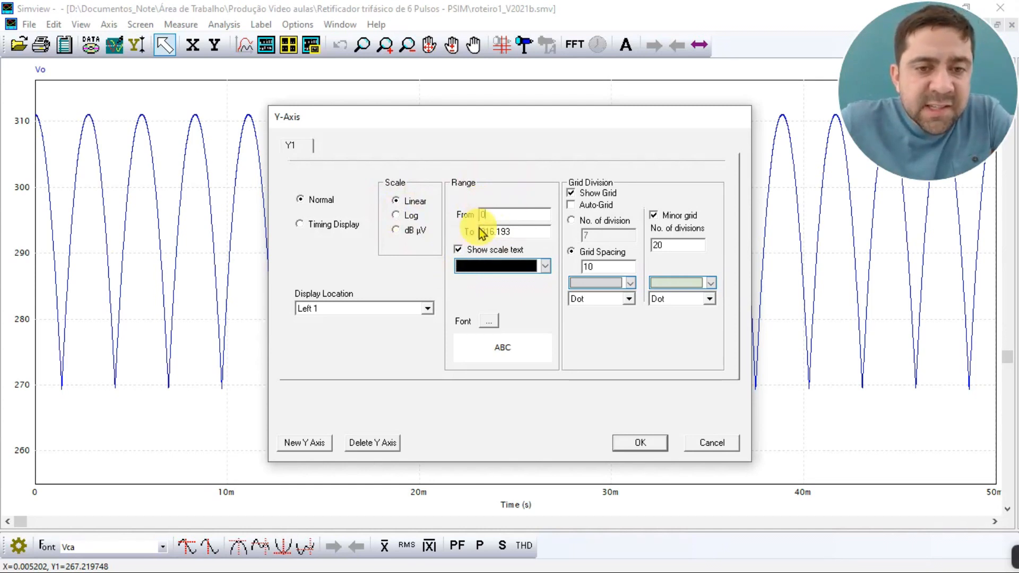
{"action": "left_click", "coordinate": [640, 447]}
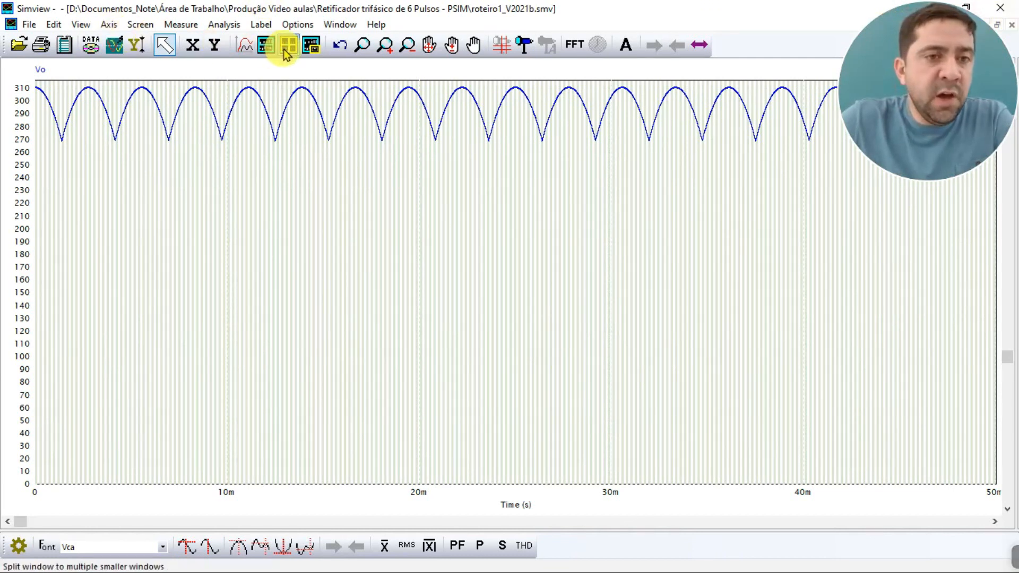
Add a second graph screen below Vo showing the output current Io
{"action": "left_click", "coordinate": [267, 45]}
{"action": "left_click", "coordinate": [332, 247]}
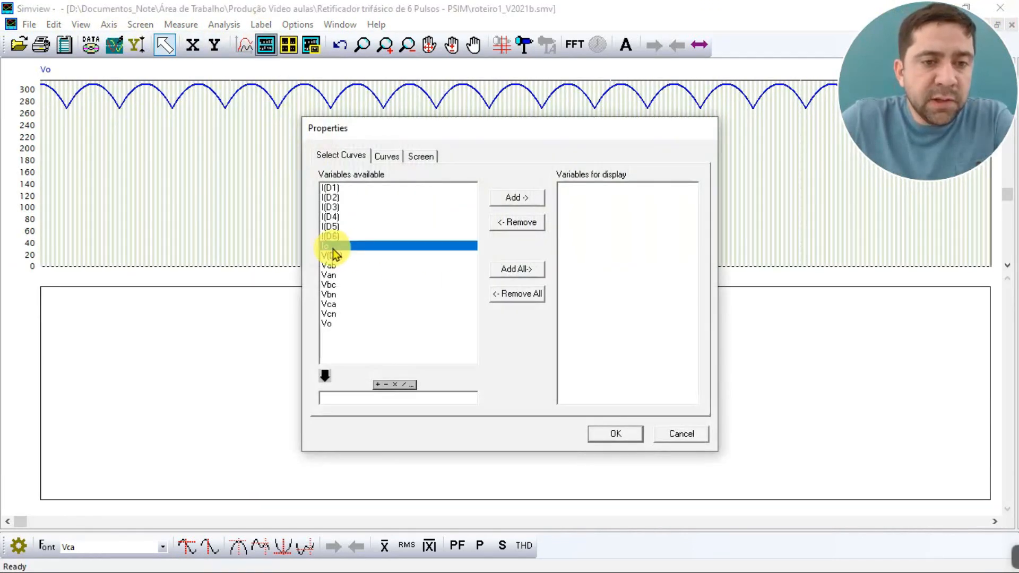
{"action": "left_click", "coordinate": [517, 197]}
{"action": "left_click", "coordinate": [614, 437]}
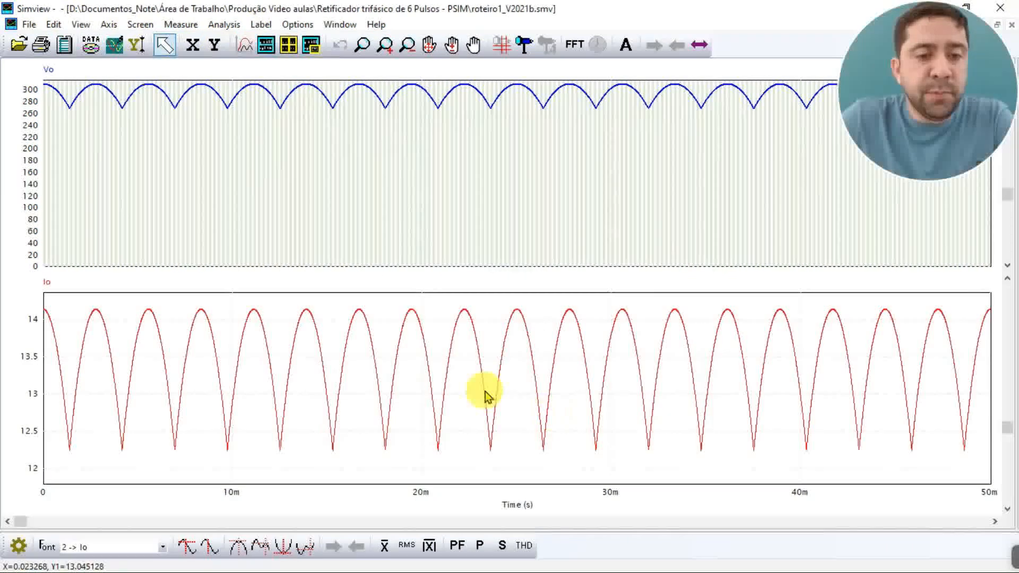
Start the Io plot's Y-axis range at 0, disable its automatic grid, and enable a minor grid with 20 divisions
{"action": "right_click", "coordinate": [106, 392]}
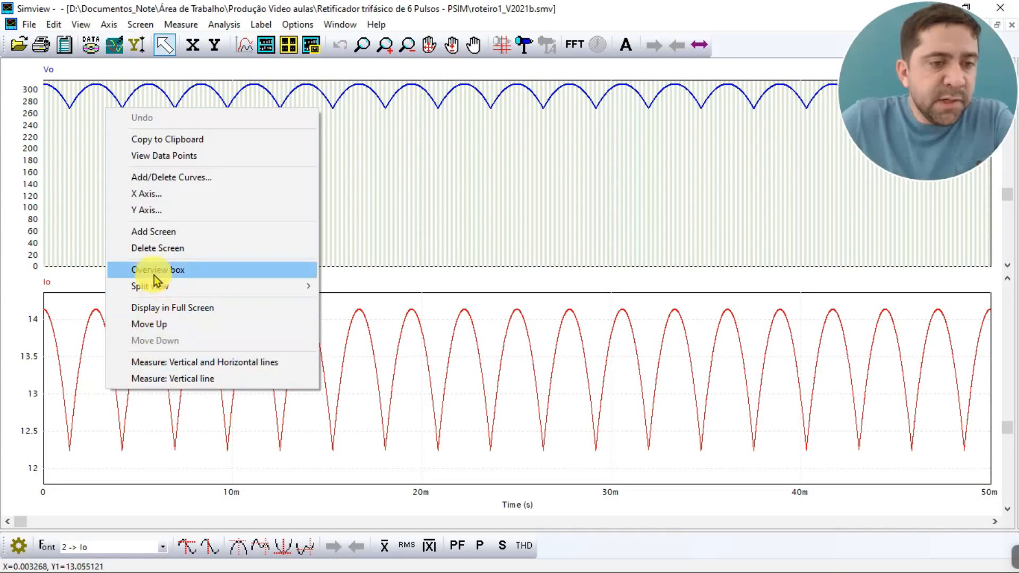
{"action": "left_click", "coordinate": [154, 213]}
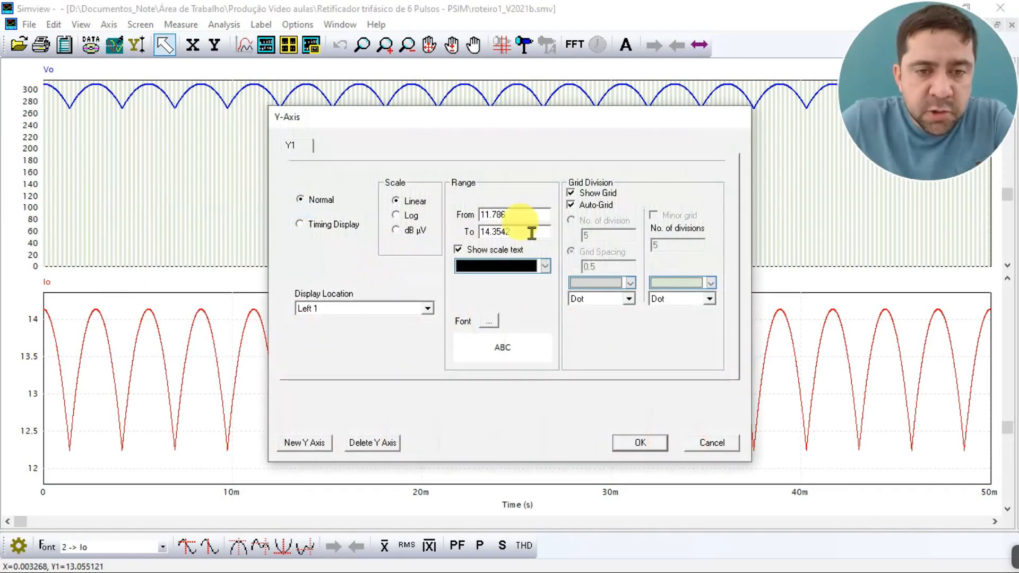
{"action": "left_click", "coordinate": [572, 206]}
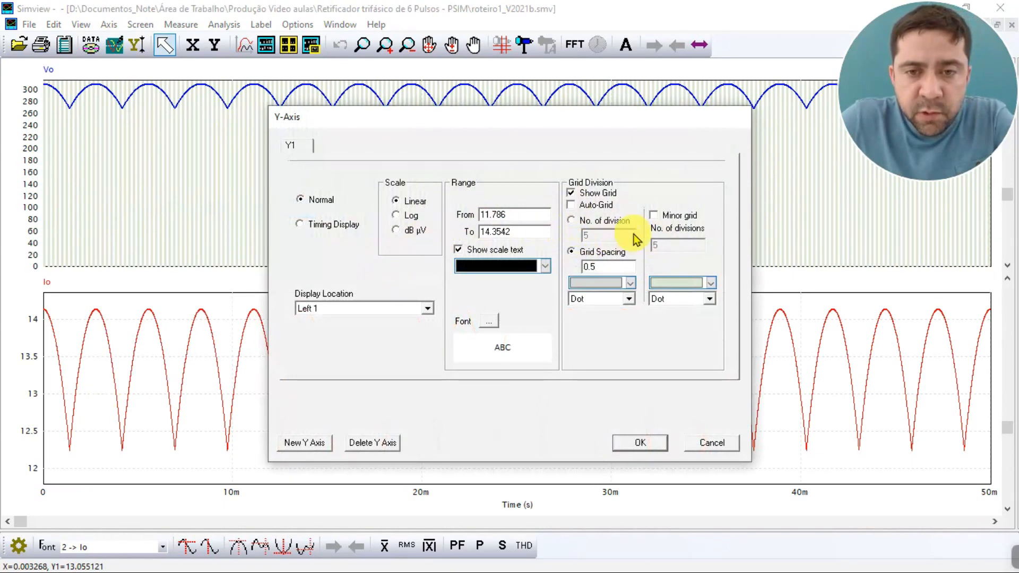
{"action": "left_click", "coordinate": [654, 215]}
{"action": "left_click_drag", "start_coordinate": [665, 245], "coordinate": [599, 247]}
{"action": "type", "text": "2"}
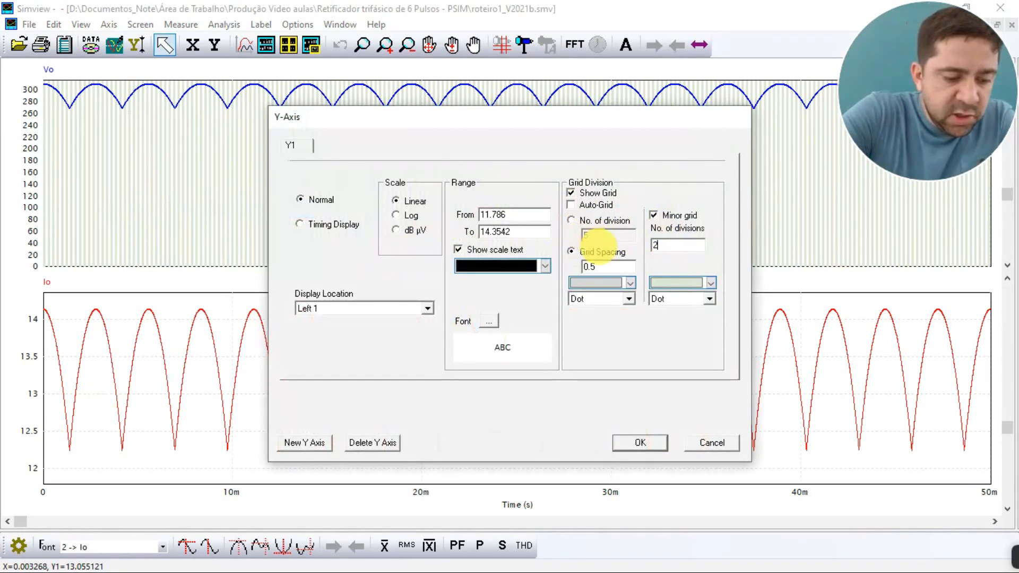
{"action": "type", "text": "0"}
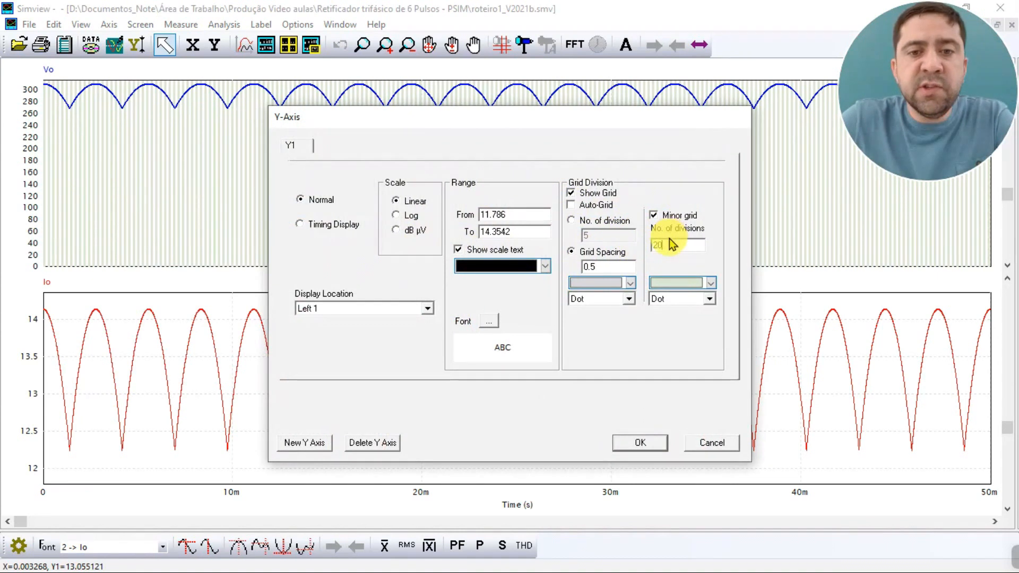
{"action": "left_click_drag", "start_coordinate": [512, 214], "coordinate": [480, 215]}
{"action": "type", "text": "0"}
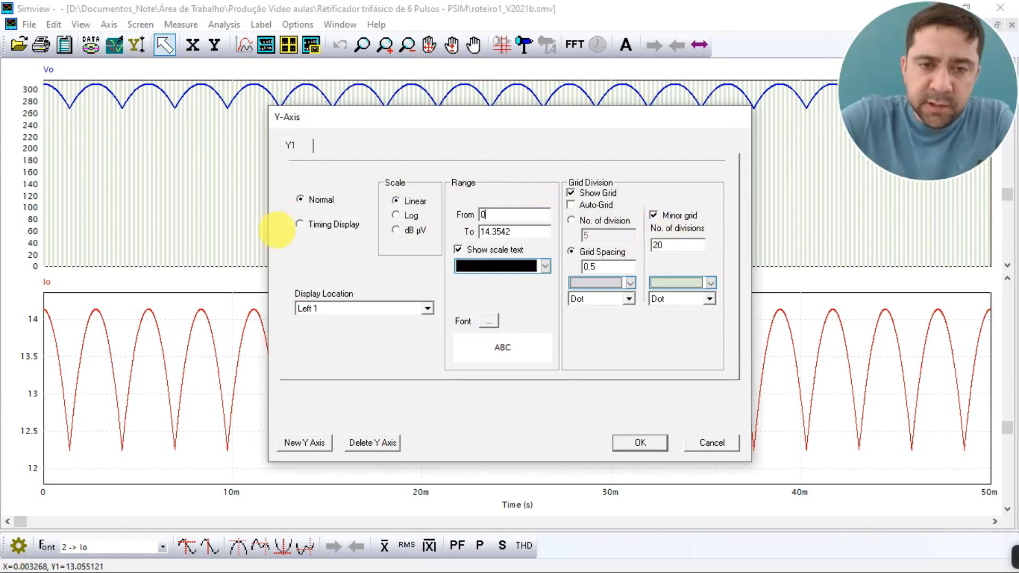
{"action": "left_click", "coordinate": [619, 444]}
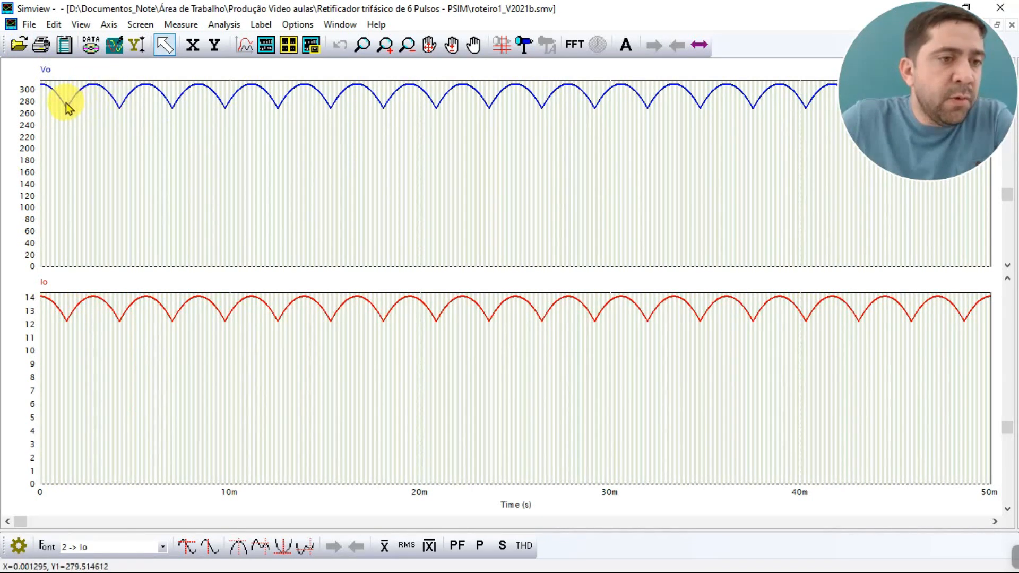
Add the phase voltage Van to the plot showing Vo
{"action": "double_click", "coordinate": [64, 70]}
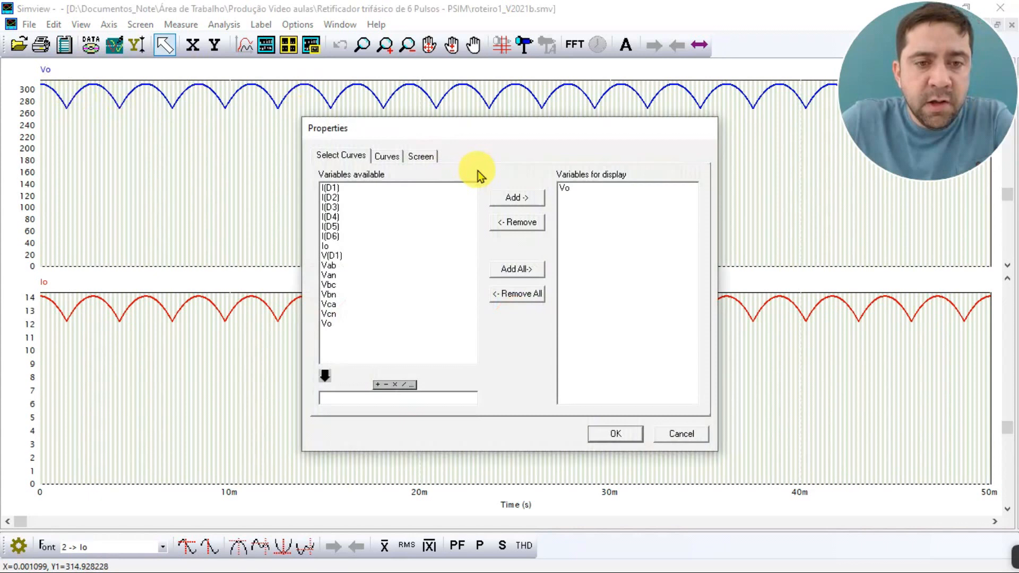
{"action": "left_click", "coordinate": [330, 275]}
{"action": "left_click", "coordinate": [534, 199]}
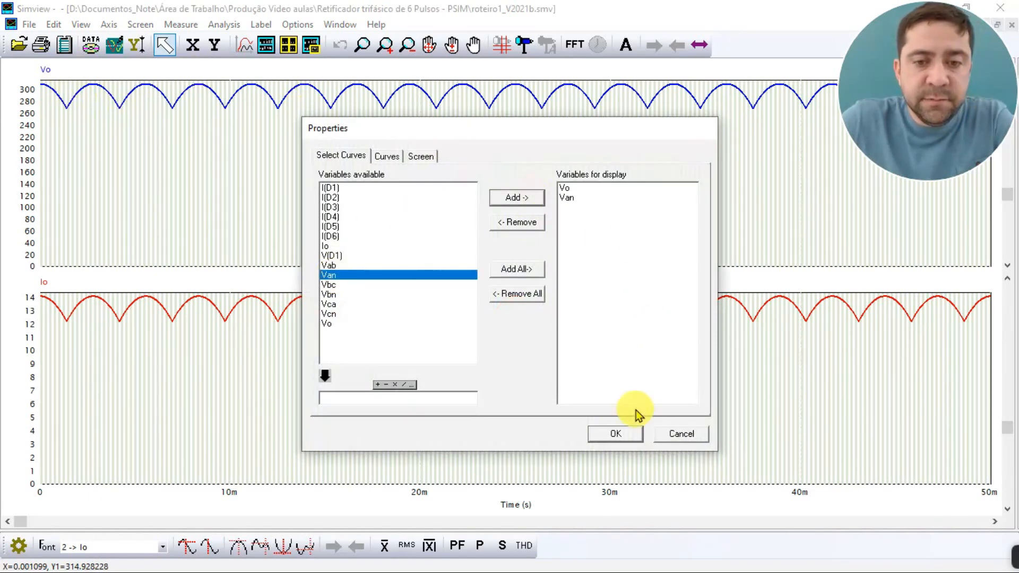
{"action": "left_click", "coordinate": [618, 432]}
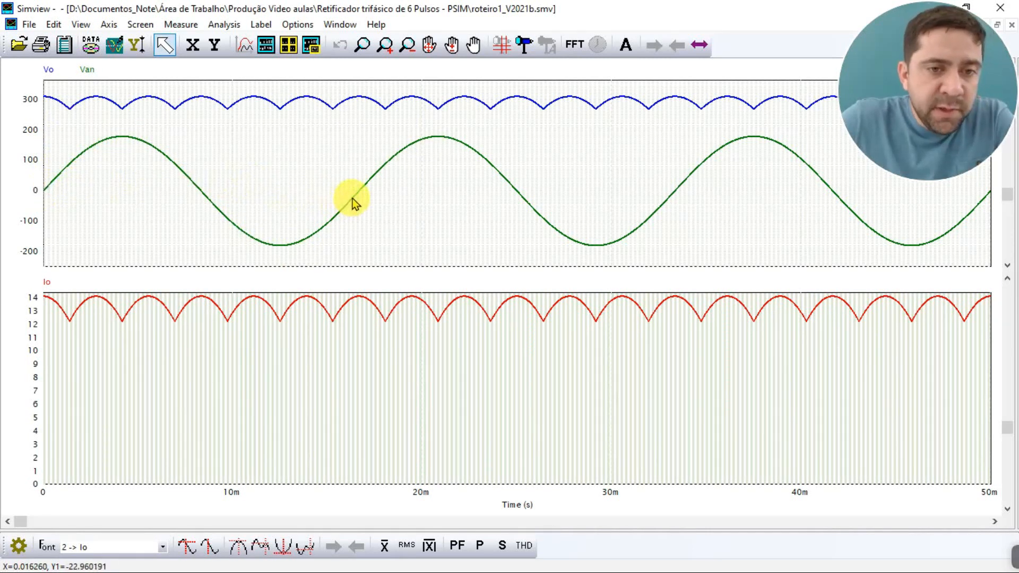
Measure the curves over one full Van cycle, with the cursors at 0 and about 16.8 ms
{"action": "left_click", "coordinate": [536, 44]}
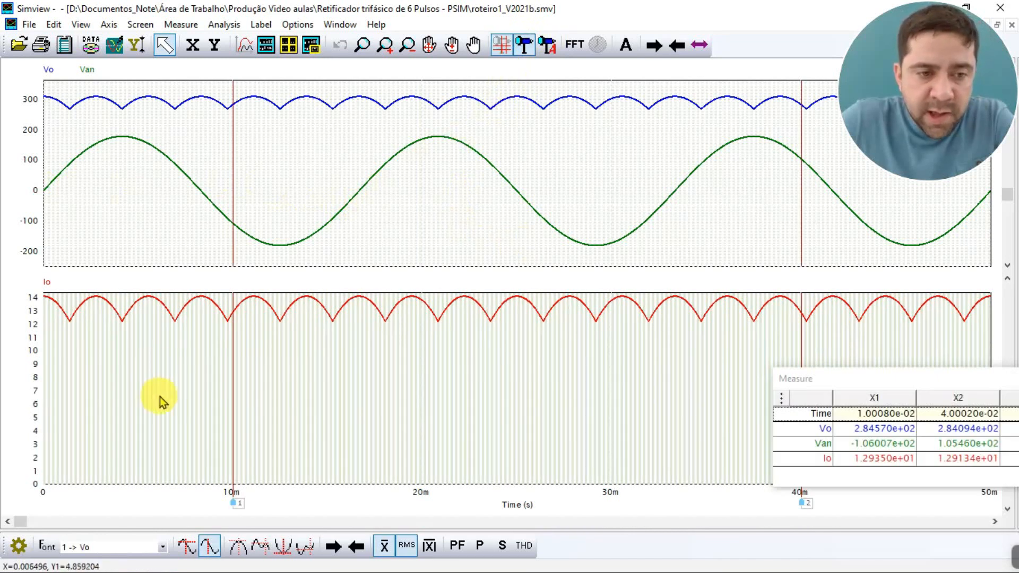
{"action": "left_click_drag", "start_coordinate": [234, 505], "coordinate": [32, 492]}
{"action": "left_click_drag", "start_coordinate": [801, 503], "coordinate": [361, 502]}
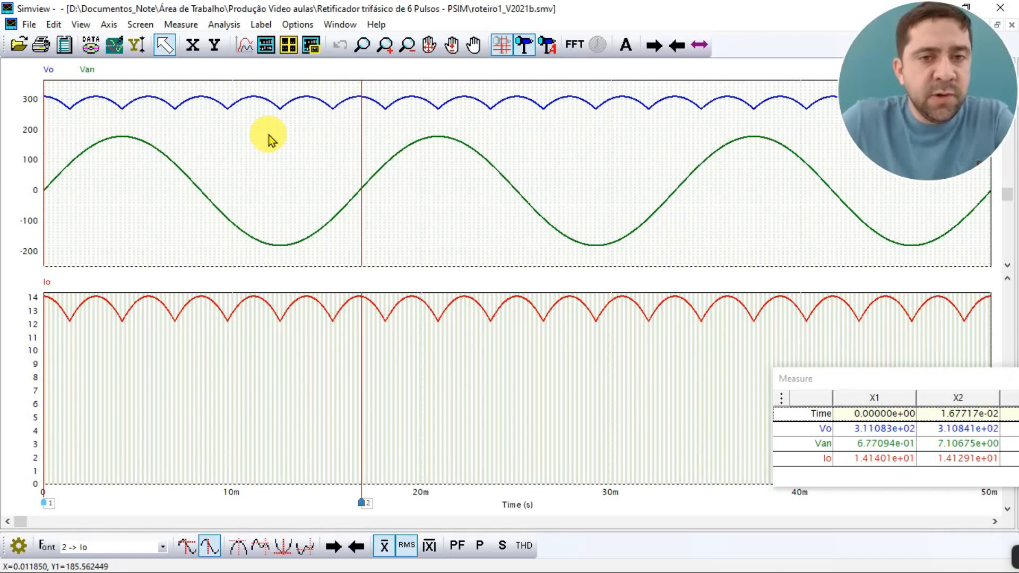
Close the waveform window and examine diode D1's current and voltage flag settings in the schematic
{"action": "left_click", "coordinate": [1013, 6]}
{"action": "double_click", "coordinate": [527, 189]}
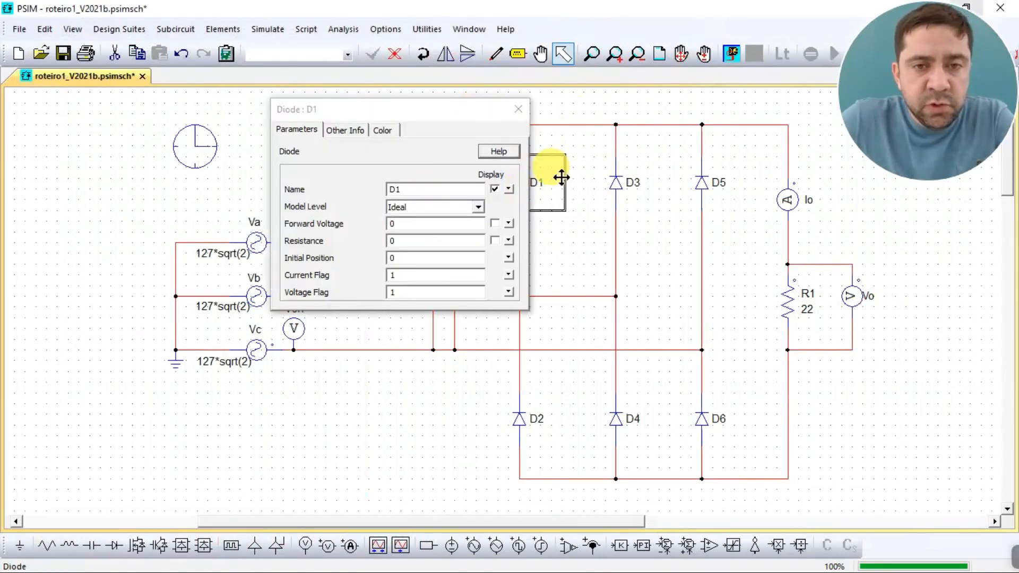
{"action": "double_click", "coordinate": [391, 292]}
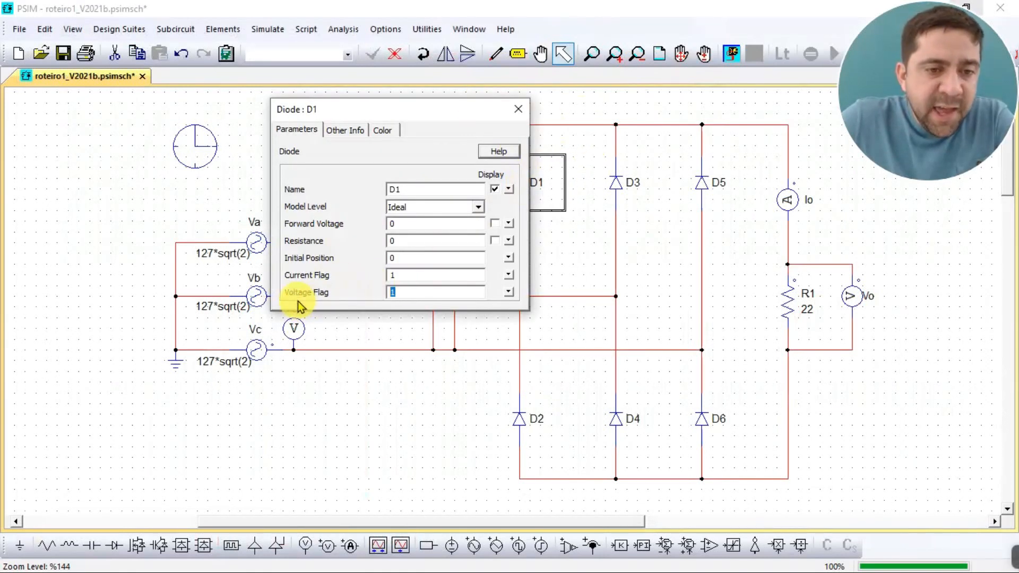
{"action": "left_click", "coordinate": [519, 108]}
Set diode D3's current flag to 1 and its voltage flag to 0
{"action": "left_click", "coordinate": [618, 183]}
{"action": "double_click", "coordinate": [620, 185]}
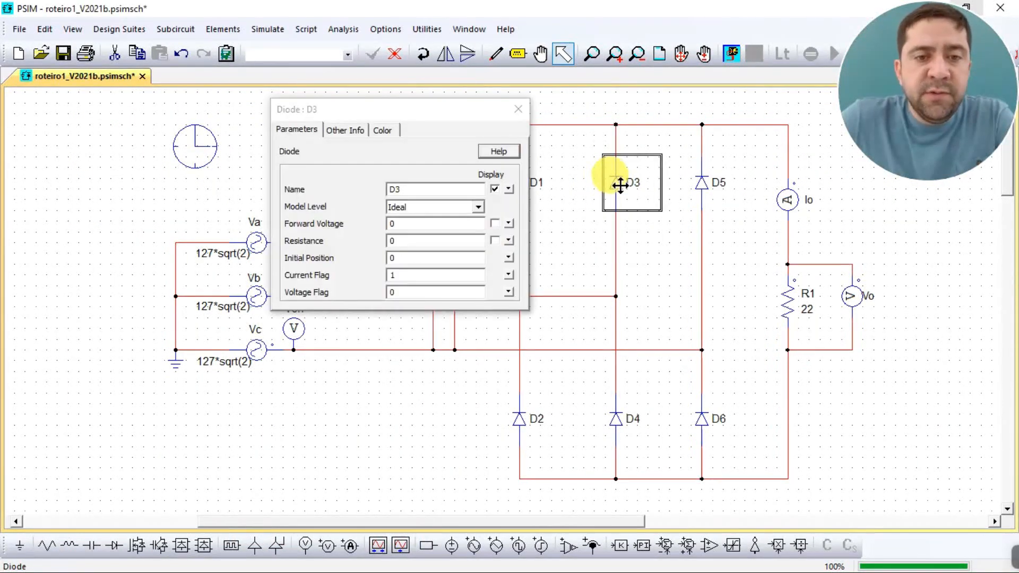
{"action": "double_click", "coordinate": [399, 275]}
{"action": "type", "text": "1"}
{"action": "double_click", "coordinate": [407, 291]}
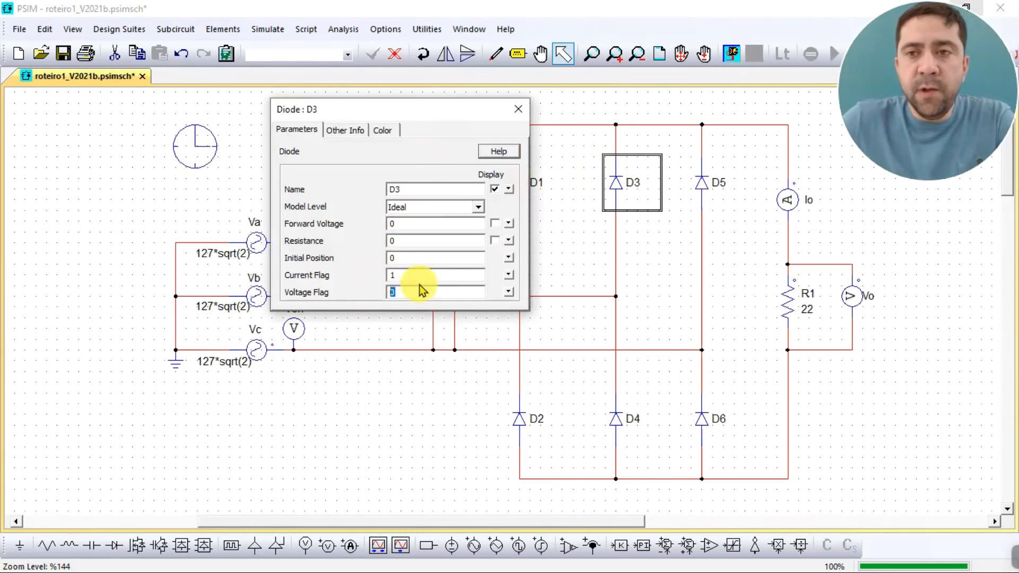
{"action": "type", "text": "0"}
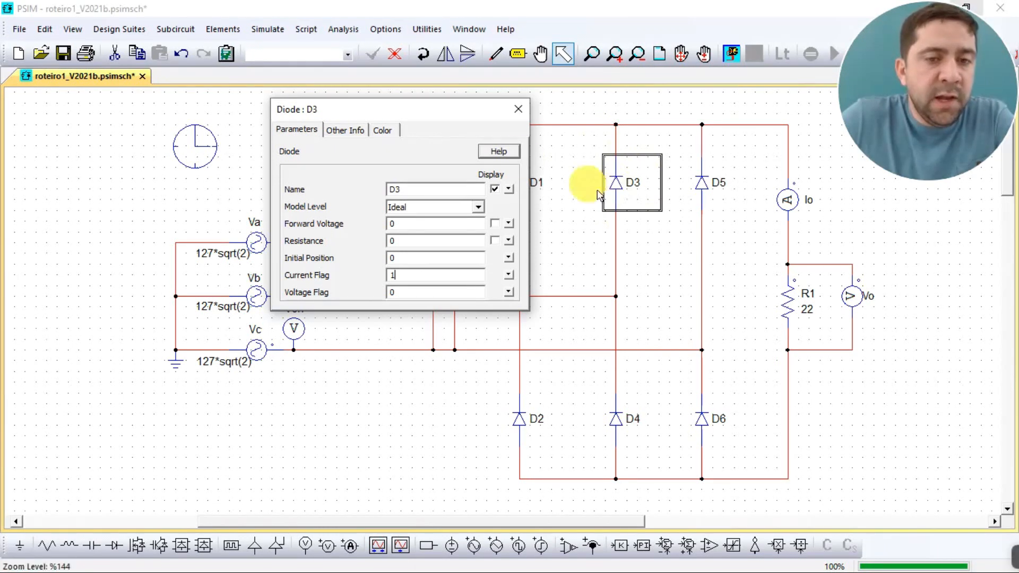
{"action": "left_click", "coordinate": [518, 109]}
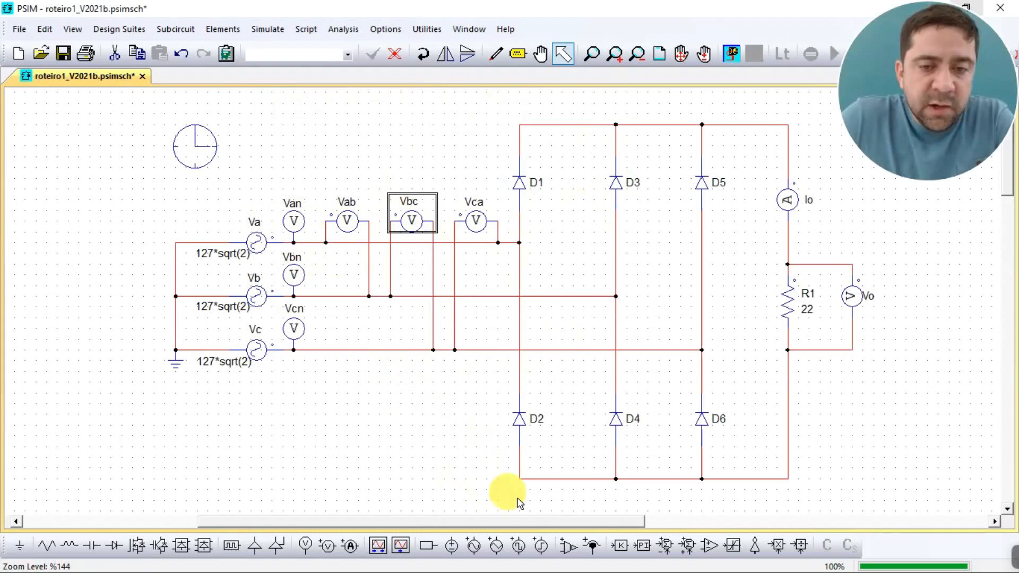
Run the simulation and plot the diode voltage V(D1) in a maximized waveform view
{"action": "left_click", "coordinate": [619, 183]}
{"action": "left_click", "coordinate": [706, 183]}
{"action": "left_click", "coordinate": [732, 54]}
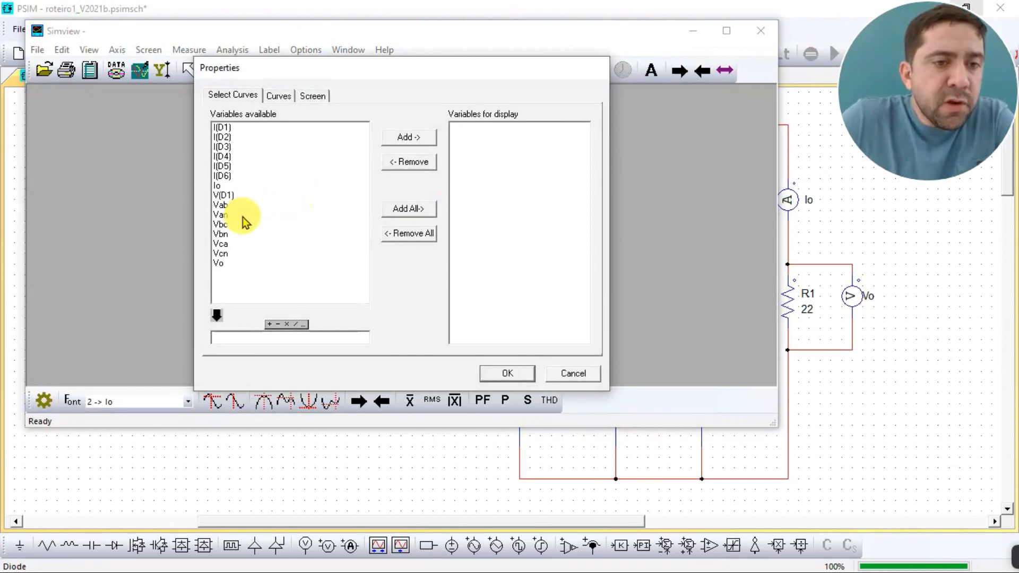
{"action": "left_click", "coordinate": [223, 196]}
{"action": "left_click", "coordinate": [425, 139]}
{"action": "left_click", "coordinate": [508, 373]}
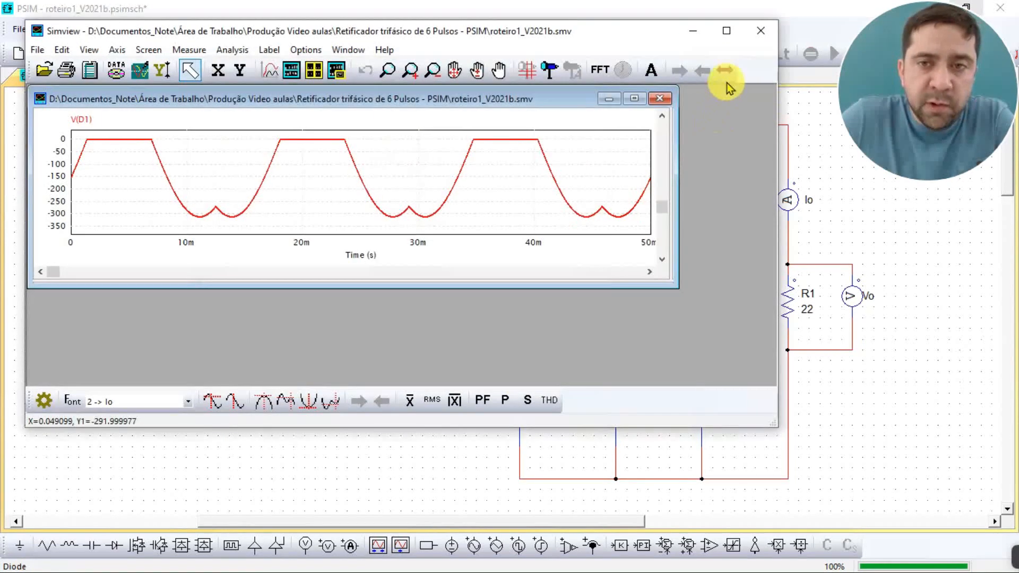
{"action": "left_click", "coordinate": [725, 30]}
{"action": "left_click", "coordinate": [610, 73]}
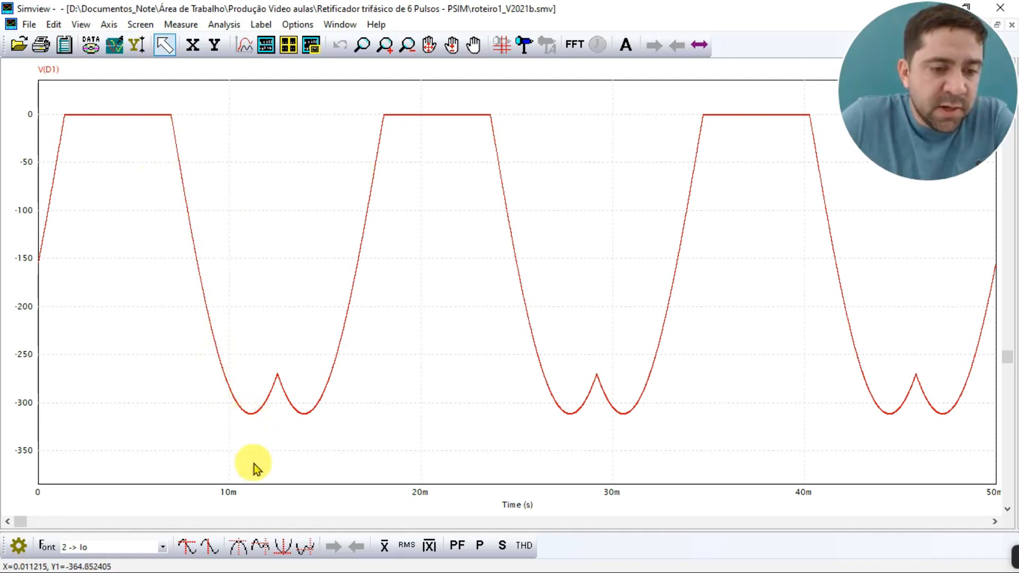
Measure D1's peak reverse voltage with cursor 1 at the first negative peak, about 11.1 ms, keeping the whole measurement table in view
{"action": "left_click", "coordinate": [238, 546]}
{"action": "left_click_drag", "start_coordinate": [728, 502], "coordinate": [253, 505]}
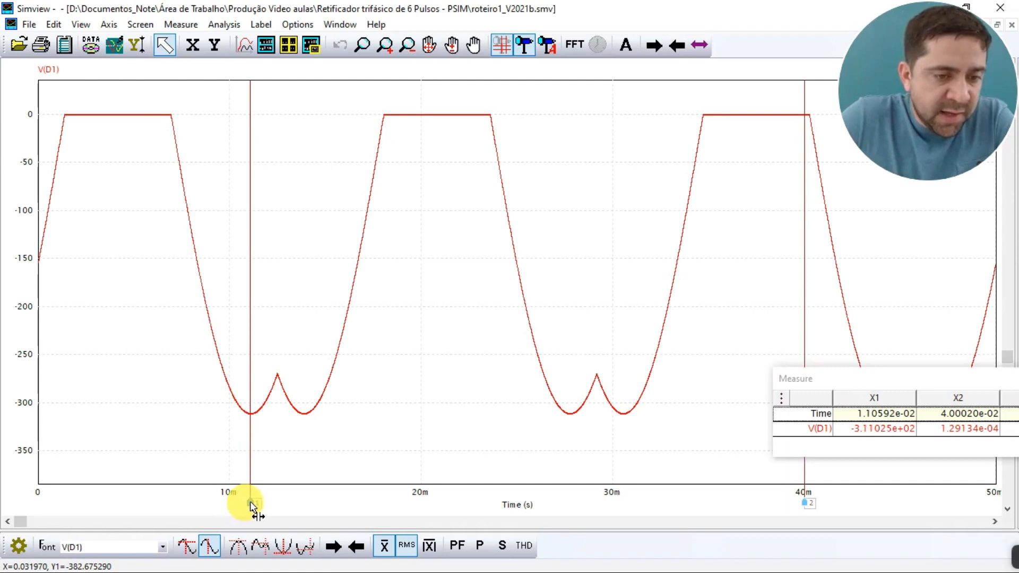
{"action": "double_click", "coordinate": [887, 377]}
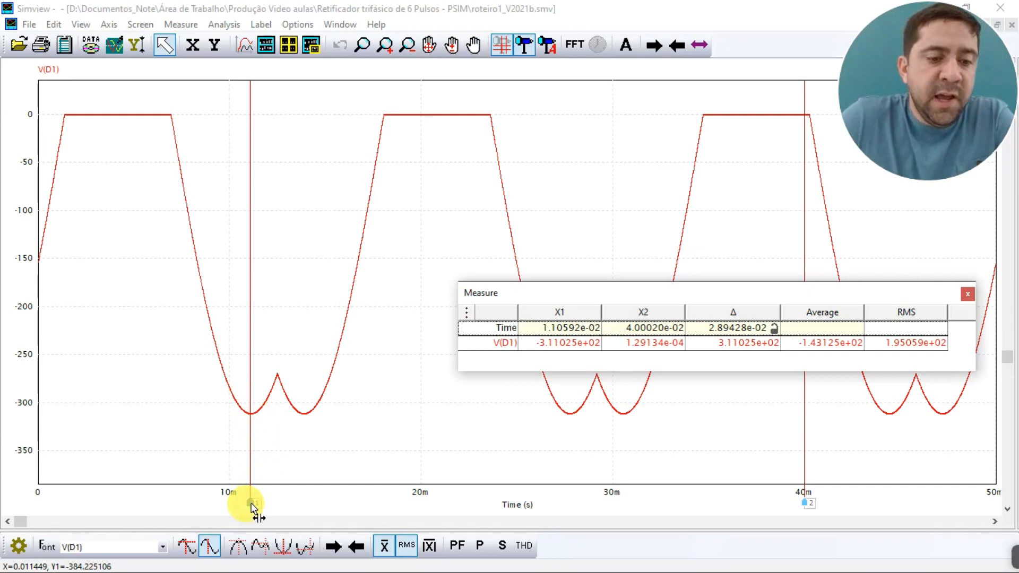
{"action": "left_click_drag", "start_coordinate": [695, 297], "coordinate": [594, 260]}
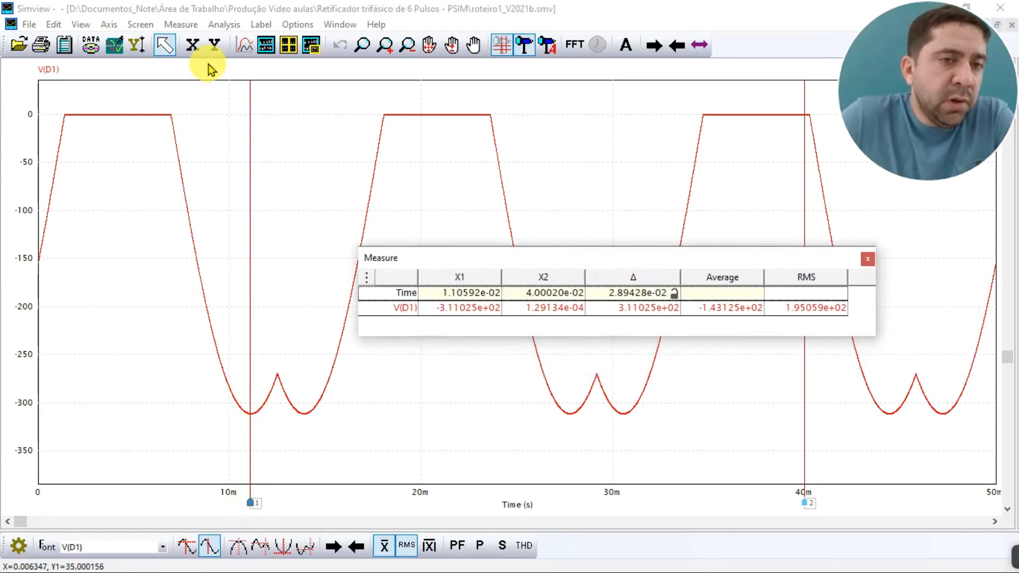
Overlay the diode current I(D1) on the V(D1) plot
{"action": "double_click", "coordinate": [103, 70]}
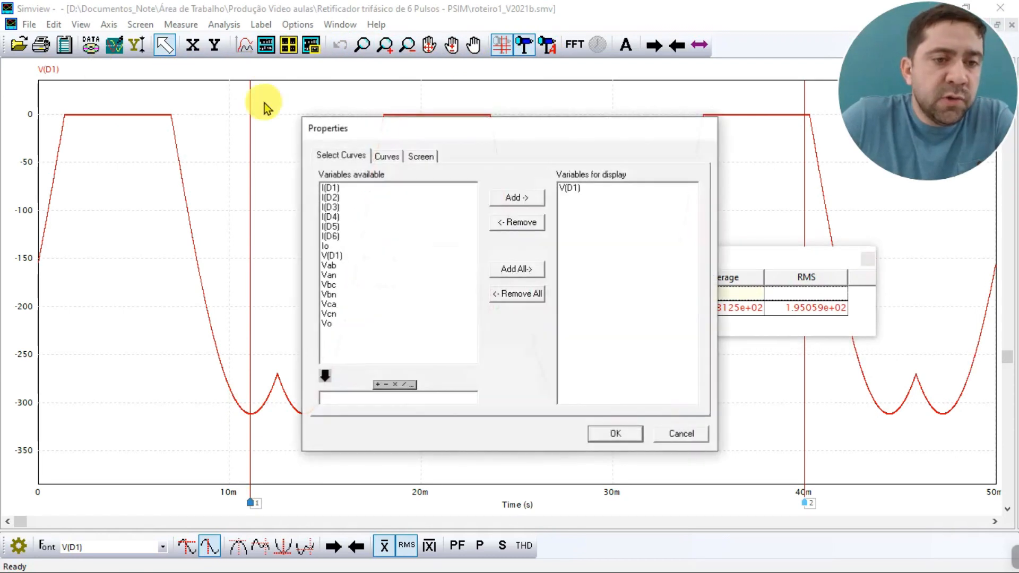
{"action": "left_click", "coordinate": [330, 188]}
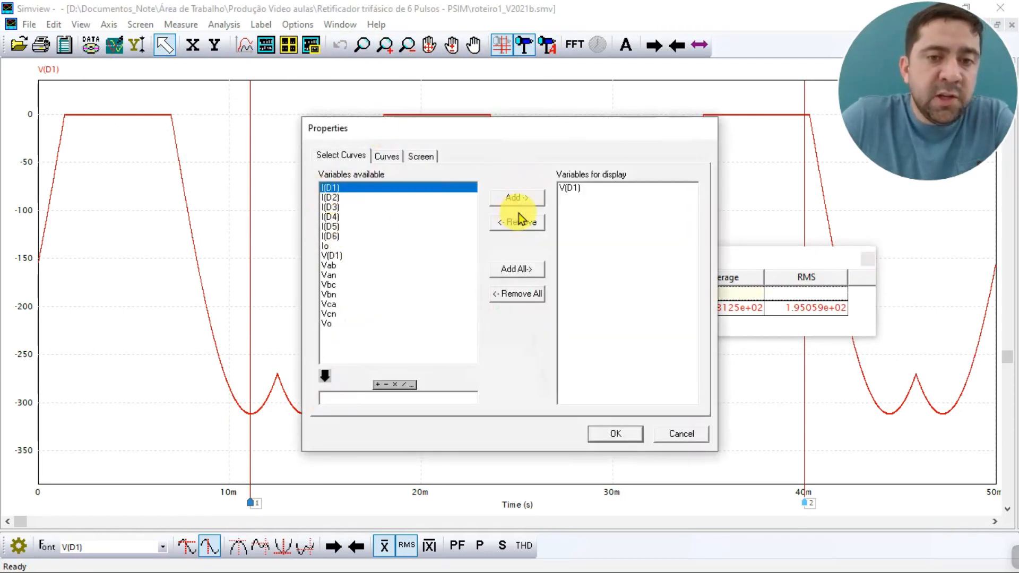
{"action": "left_click", "coordinate": [612, 431]}
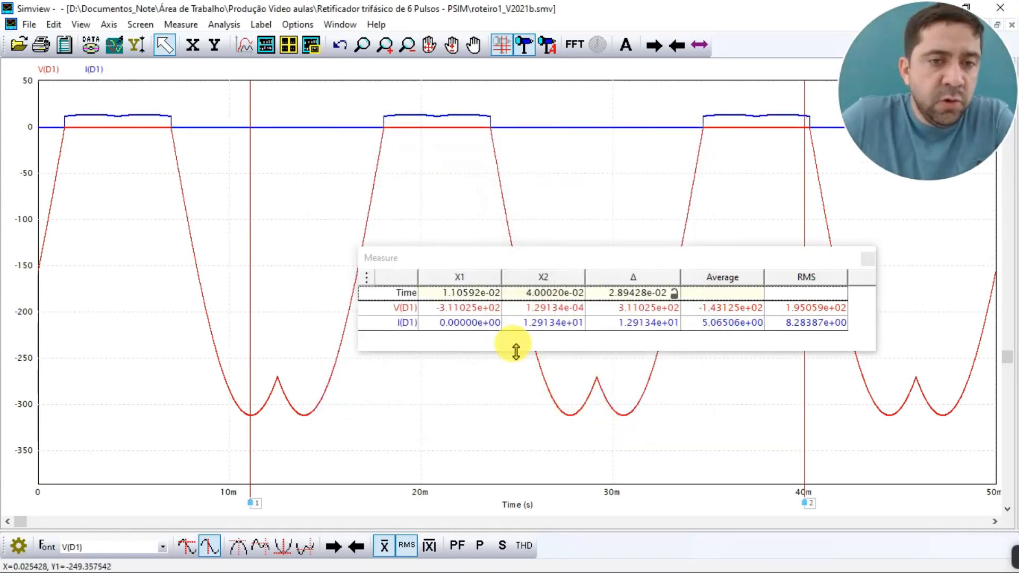
Remove the I(D1) curve from the plot, keeping only V(D1)
{"action": "double_click", "coordinate": [127, 70]}
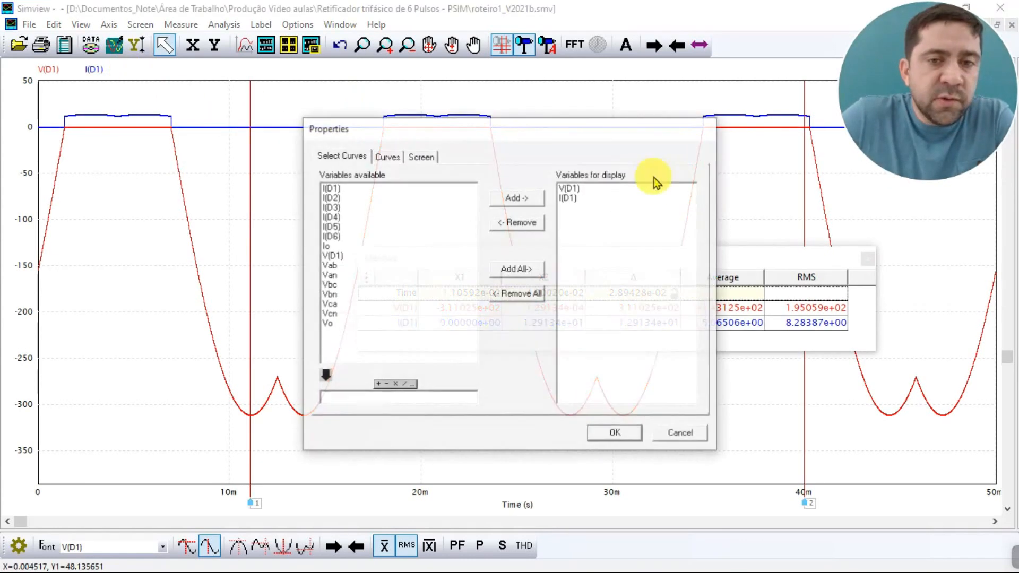
{"action": "left_click", "coordinate": [569, 197]}
{"action": "left_click", "coordinate": [520, 223]}
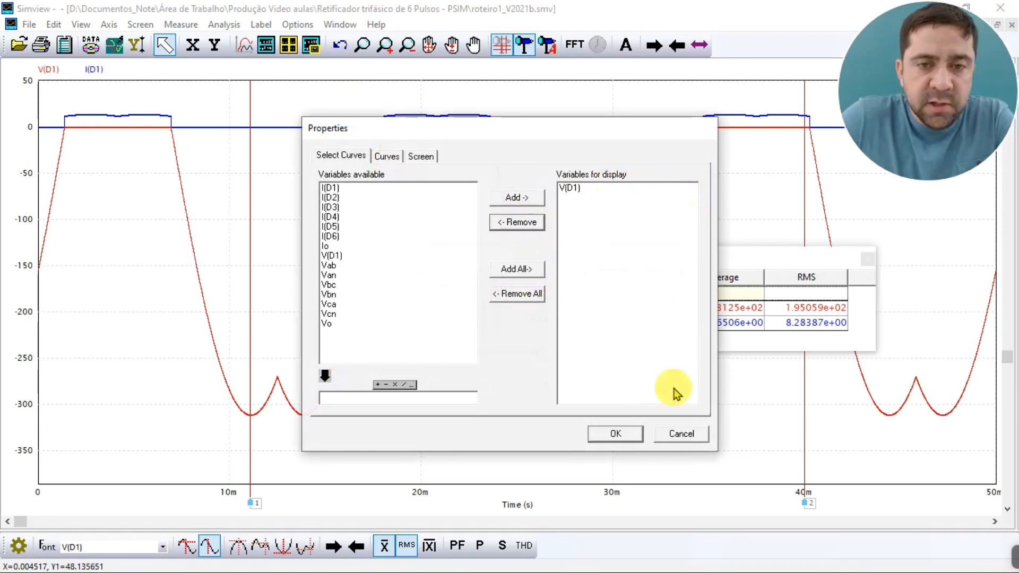
{"action": "left_click", "coordinate": [616, 434]}
Add a second graph screen below V(D1) showing the diode current I(D1)
{"action": "left_click", "coordinate": [268, 51]}
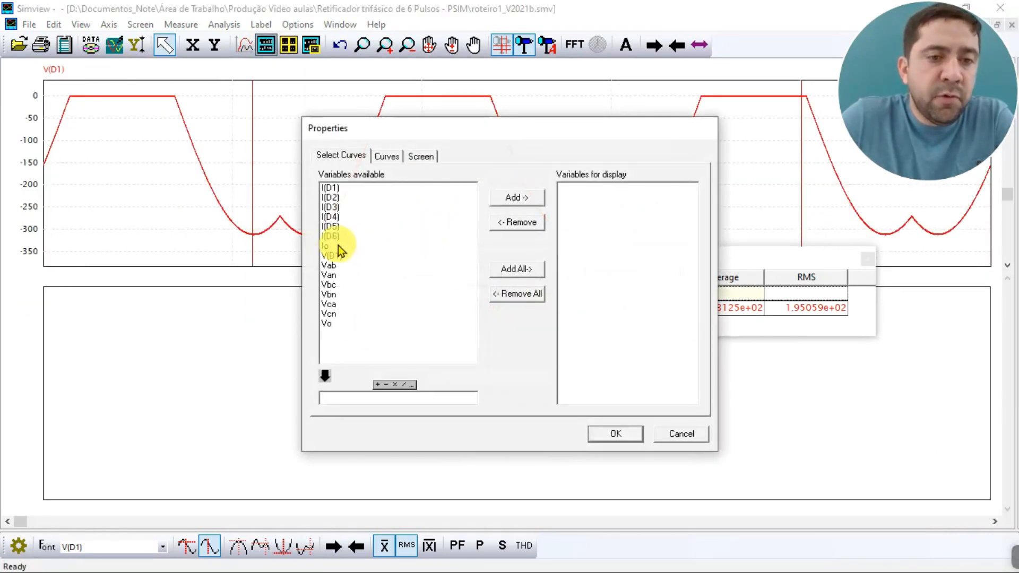
{"action": "left_click", "coordinate": [330, 188]}
{"action": "left_click", "coordinate": [517, 197]}
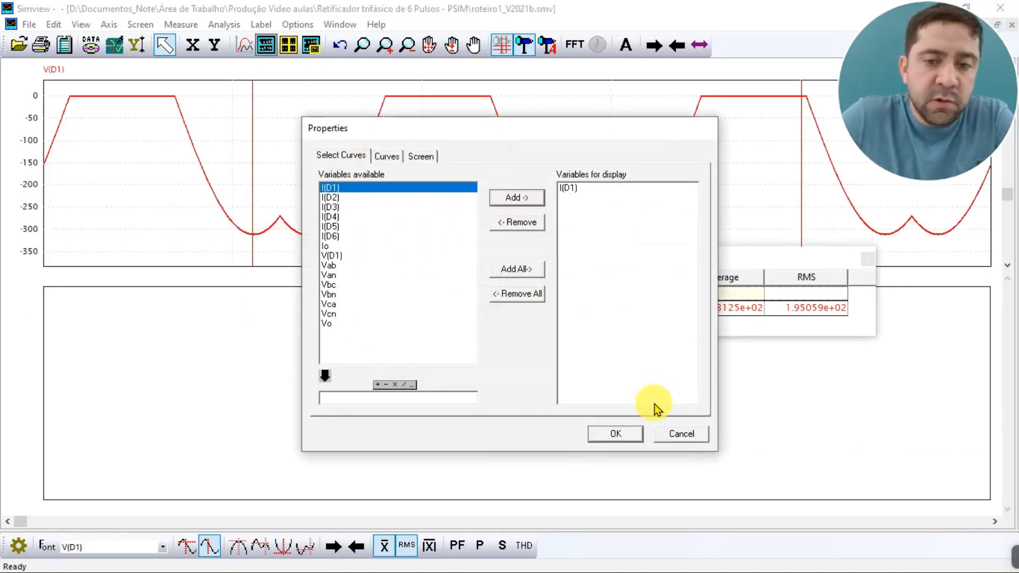
{"action": "left_click", "coordinate": [616, 434]}
Measure the average and RMS of I(D1) over one period, with cursor 1 at about 1.38 ms and cursor 2 at about 17.99 ms
{"action": "left_click_drag", "start_coordinate": [656, 257], "coordinate": [596, 95]}
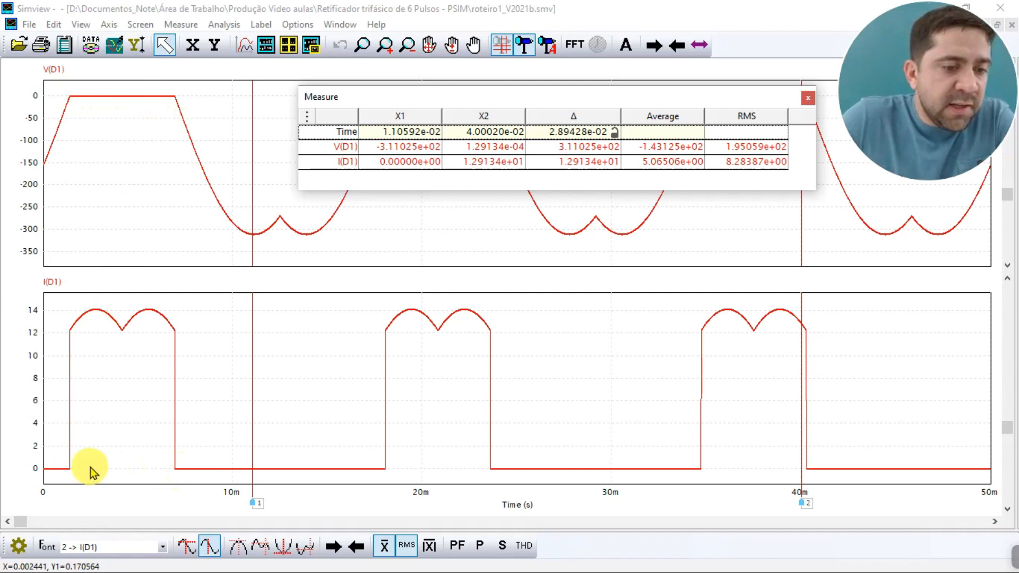
{"action": "left_click_drag", "start_coordinate": [391, 97], "coordinate": [680, 332]}
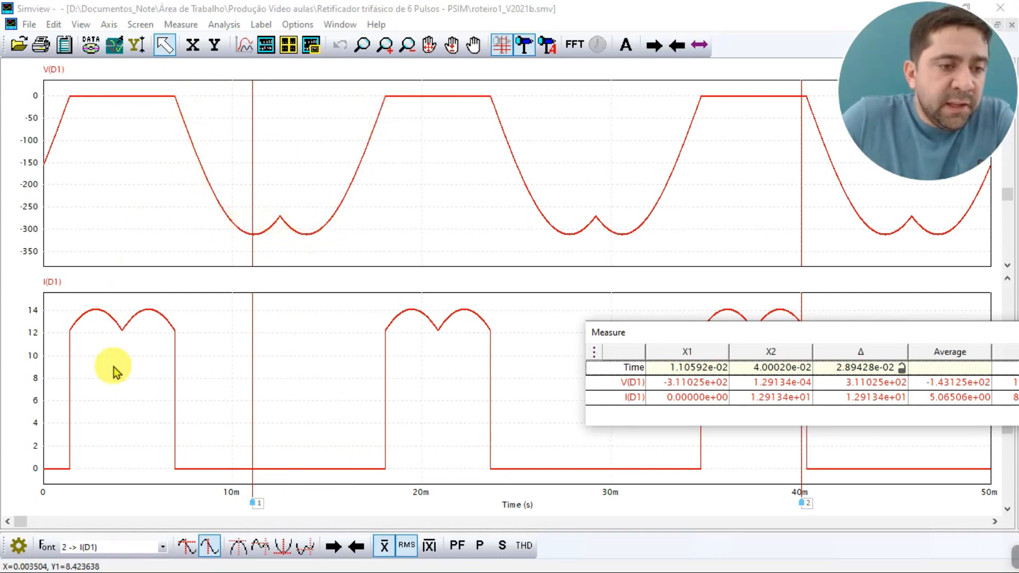
{"action": "left_click_drag", "start_coordinate": [257, 507], "coordinate": [70, 504]}
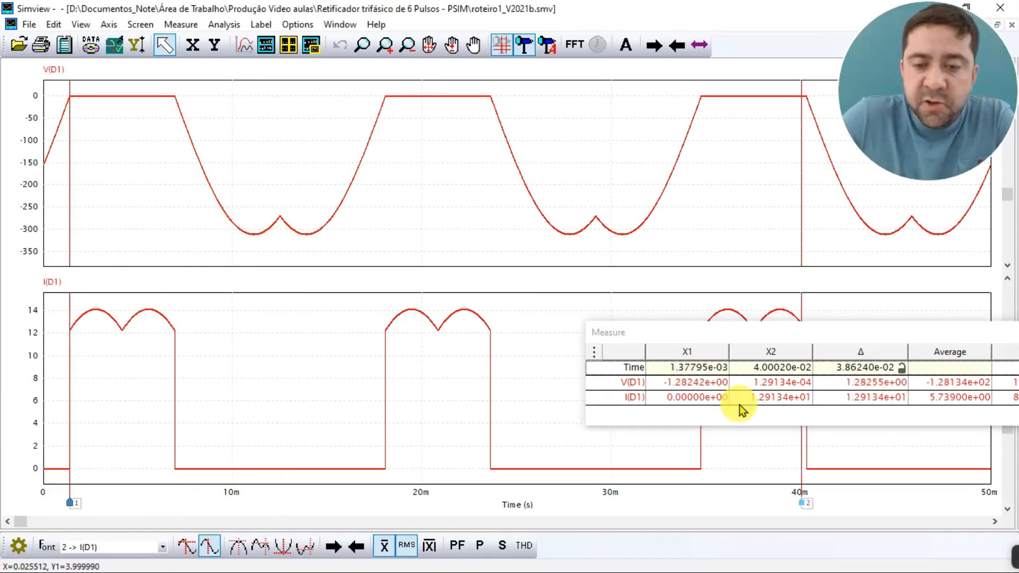
{"action": "left_click_drag", "start_coordinate": [801, 329], "coordinate": [683, 209]}
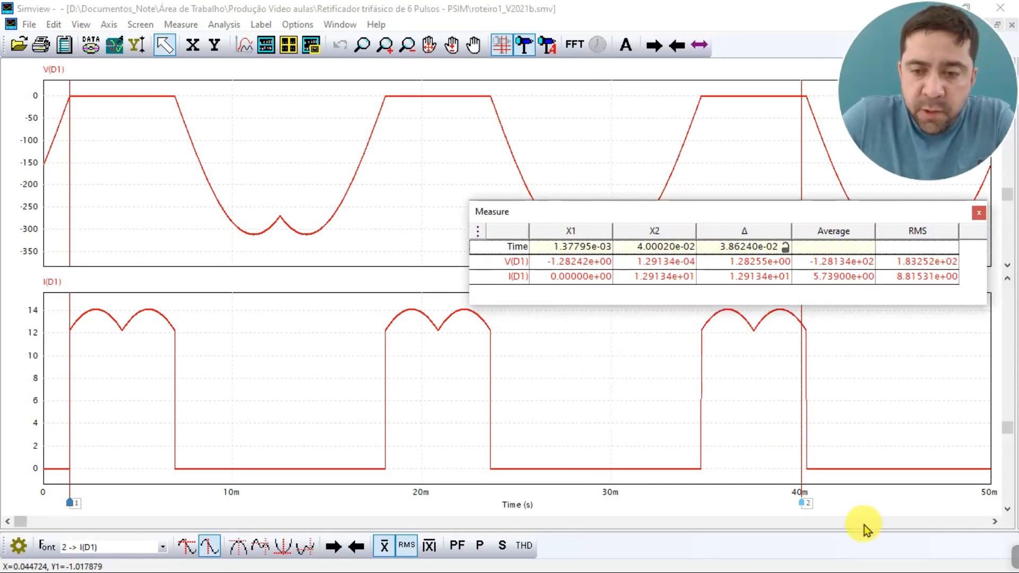
{"action": "left_click_drag", "start_coordinate": [804, 504], "coordinate": [511, 505]}
{"action": "left_click_drag", "start_coordinate": [394, 523], "coordinate": [385, 504]}
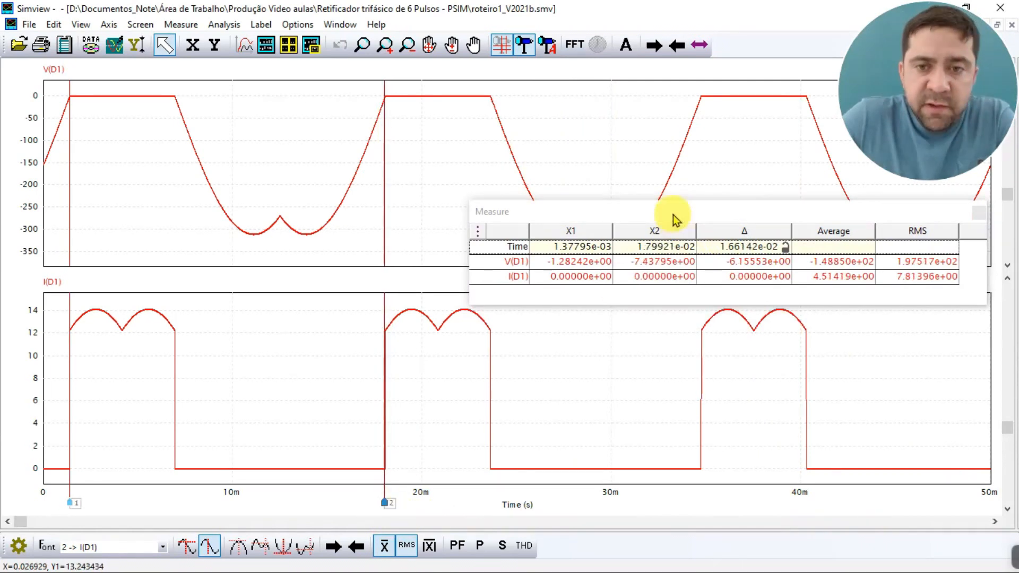
{"action": "left_click_drag", "start_coordinate": [674, 216], "coordinate": [338, 149]}
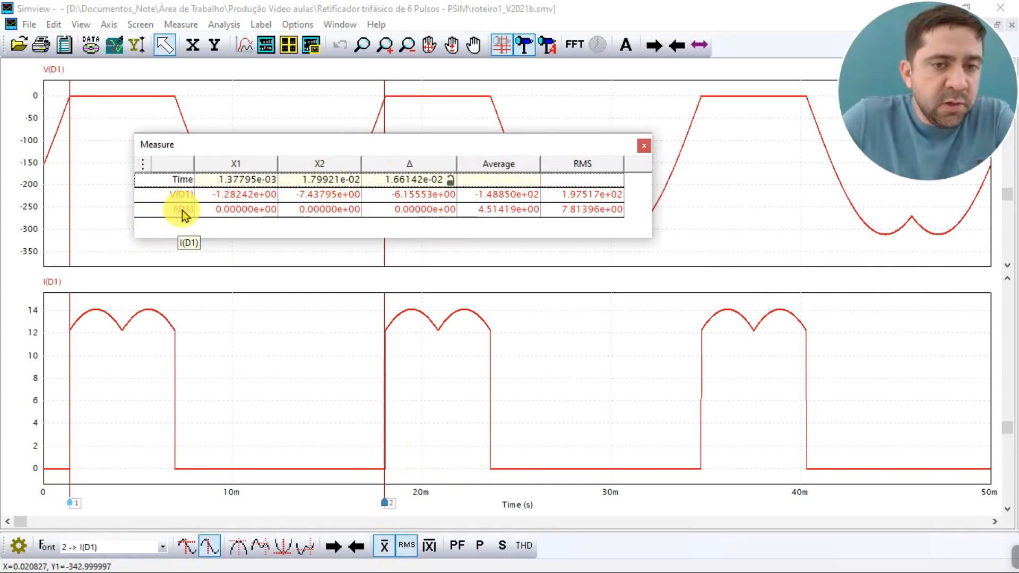
{"action": "left_click_drag", "start_coordinate": [500, 143], "coordinate": [498, 117]}
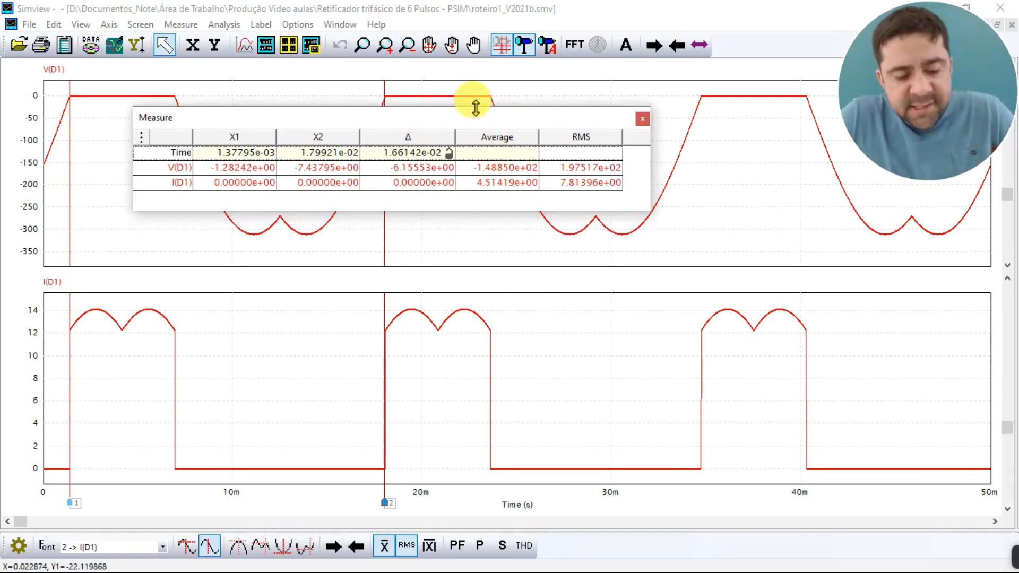
Switch to the Mathcad worksheet R1_P2_RTOC_Calc.xmcd and examine the rectifier's title and input parameters, including the peak phase voltage Vpf
{"action": "key", "text": "alt+Tab"}
{"action": "key", "text": "alt+Tab"}
{"action": "key", "text": "alt+Tab"}
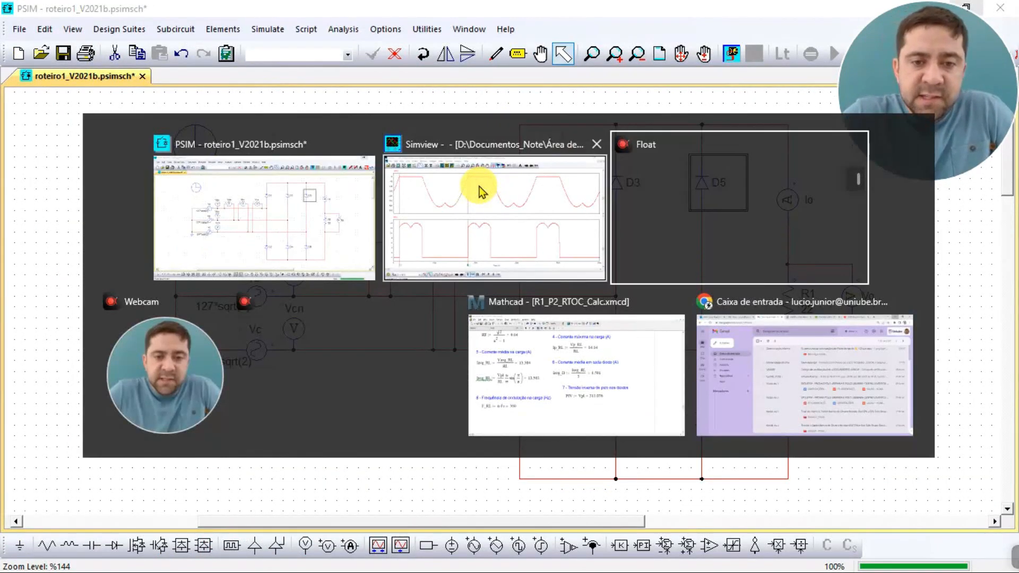
{"action": "key", "text": "alt+Tab"}
{"action": "key", "text": "alt+Tab"}
{"action": "key", "text": "alt+Tab"}
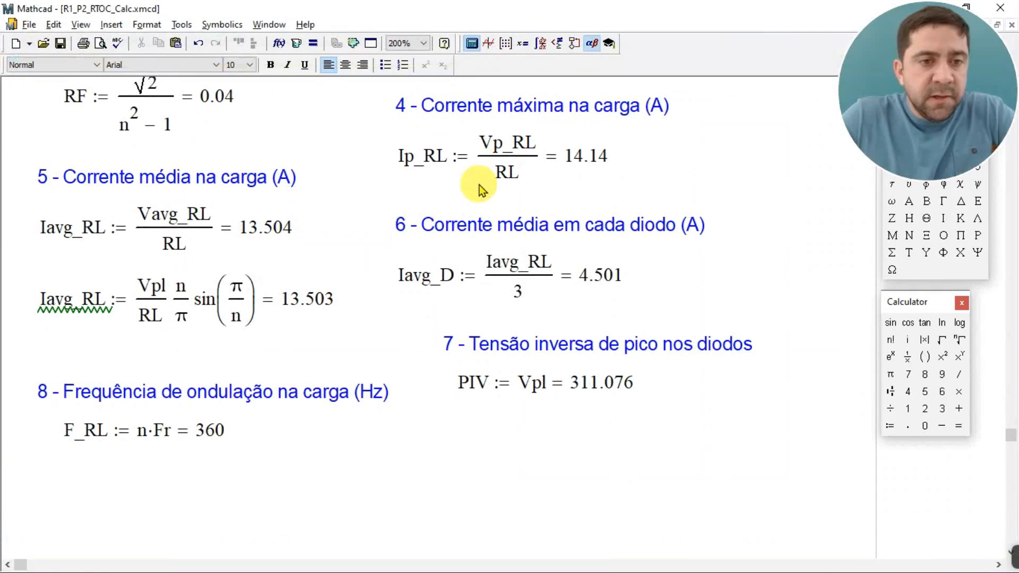
{"action": "scroll", "coordinate": [289, 246], "scroll_direction": "up", "scroll_amount": 15}
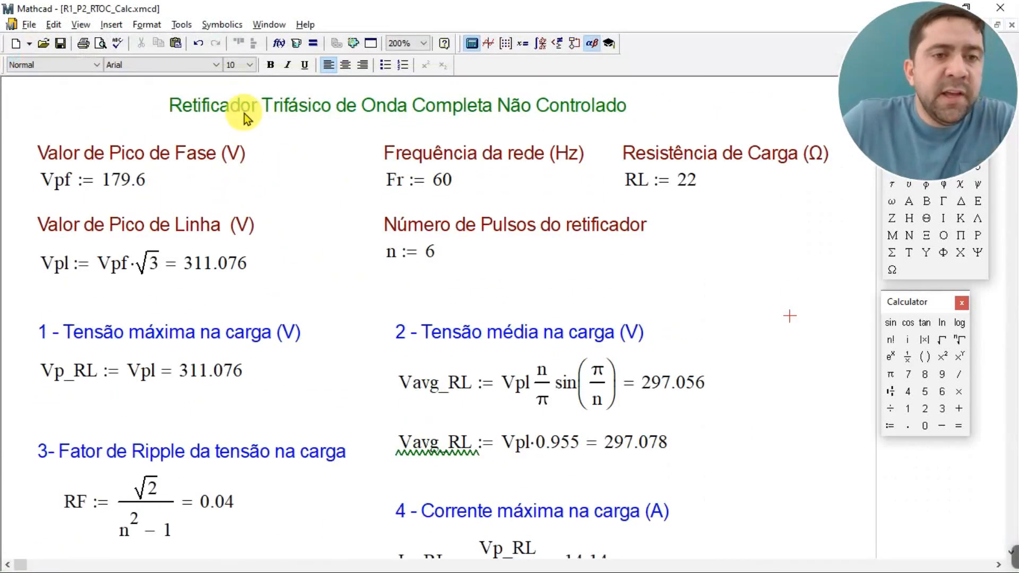
{"action": "left_click", "coordinate": [210, 105]}
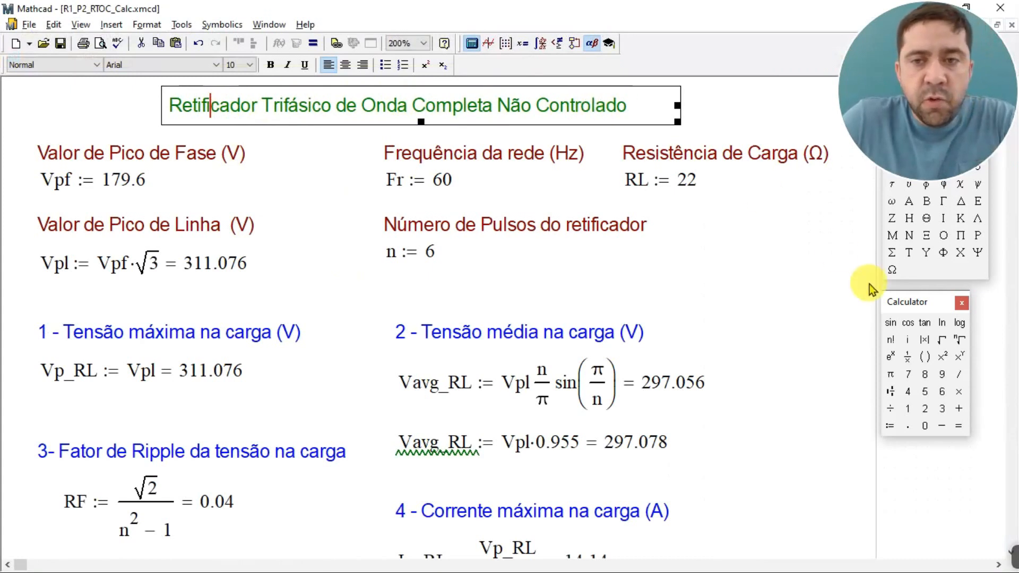
{"action": "left_click", "coordinate": [812, 265]}
{"action": "left_click", "coordinate": [119, 183]}
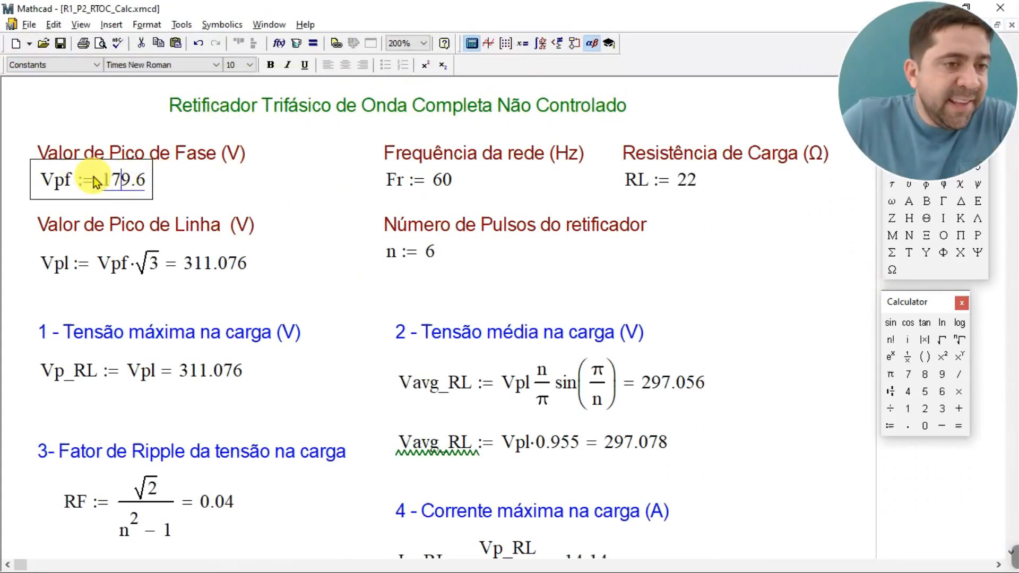